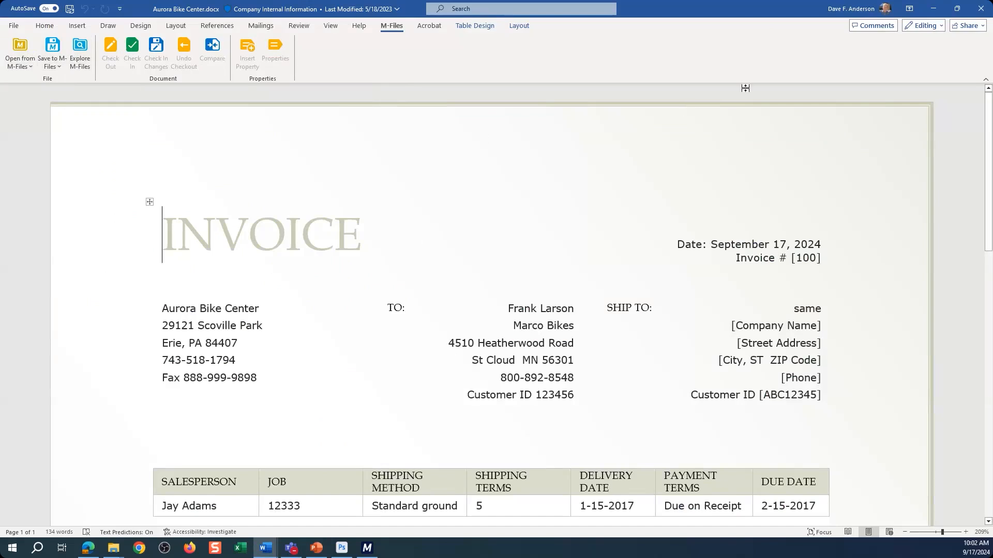
- Minimize the Word invoice, switch to M-Files and open the Pictures view of the Marco Training vault
{"action": "left_click", "coordinate": [935, 9]}
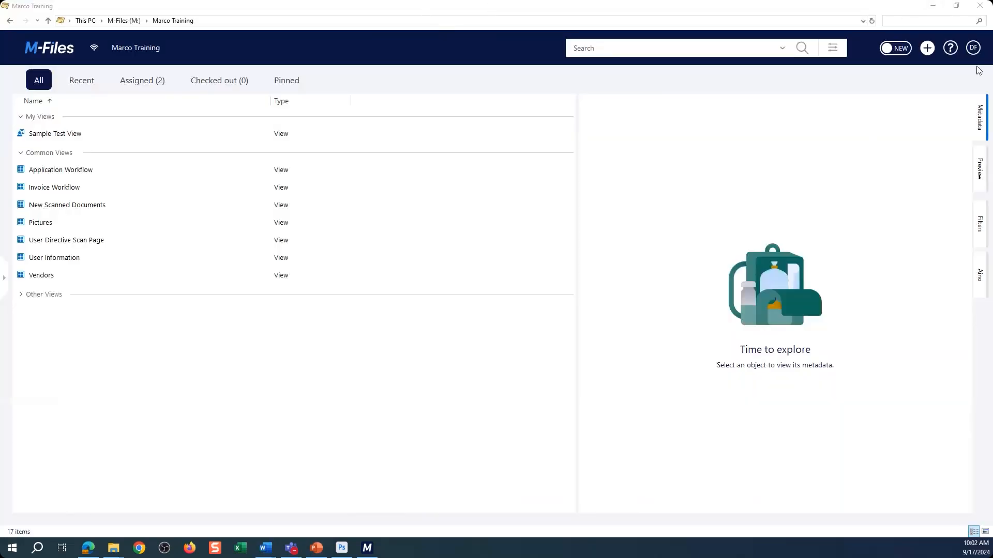
{"action": "left_click", "coordinate": [933, 8]}
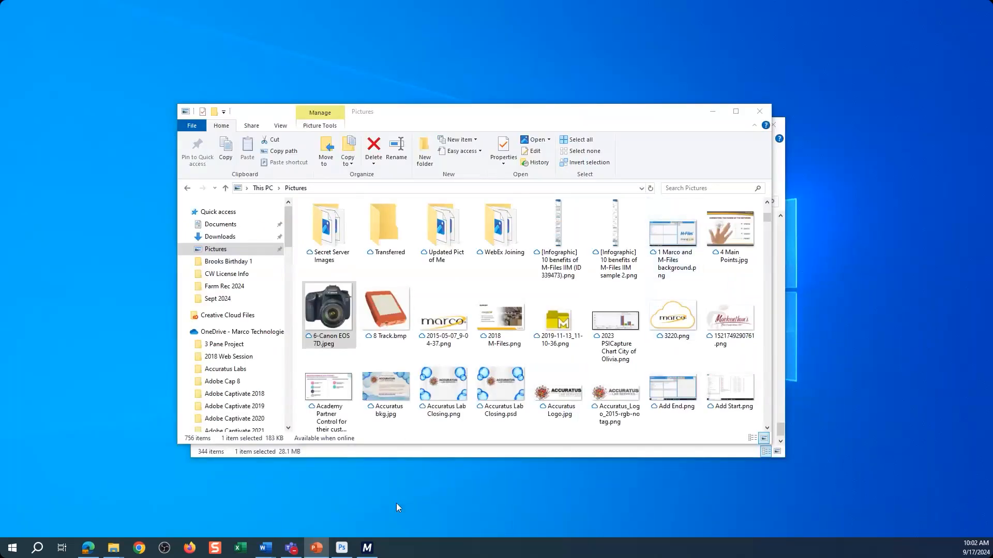
{"action": "left_click", "coordinate": [366, 550]}
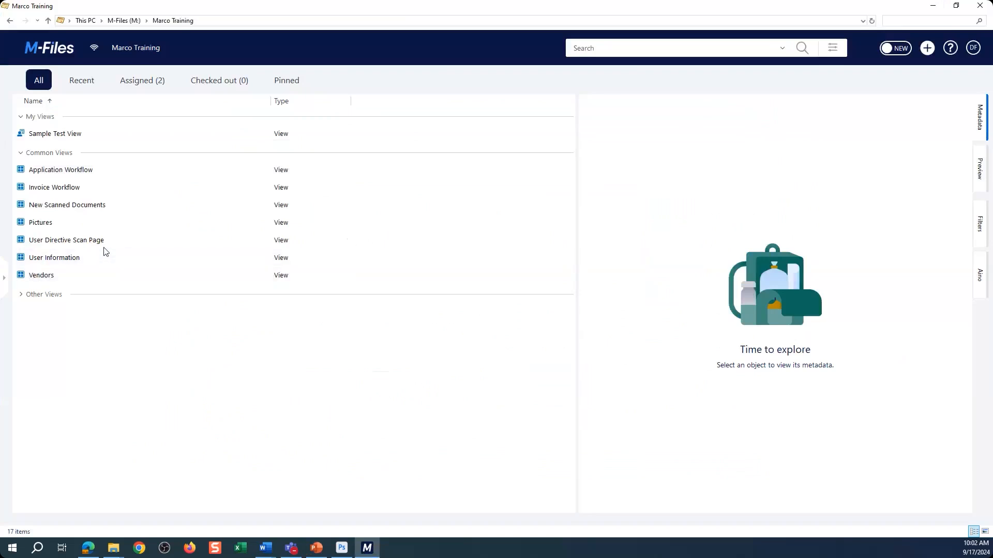
{"action": "double_click", "coordinate": [62, 228]}
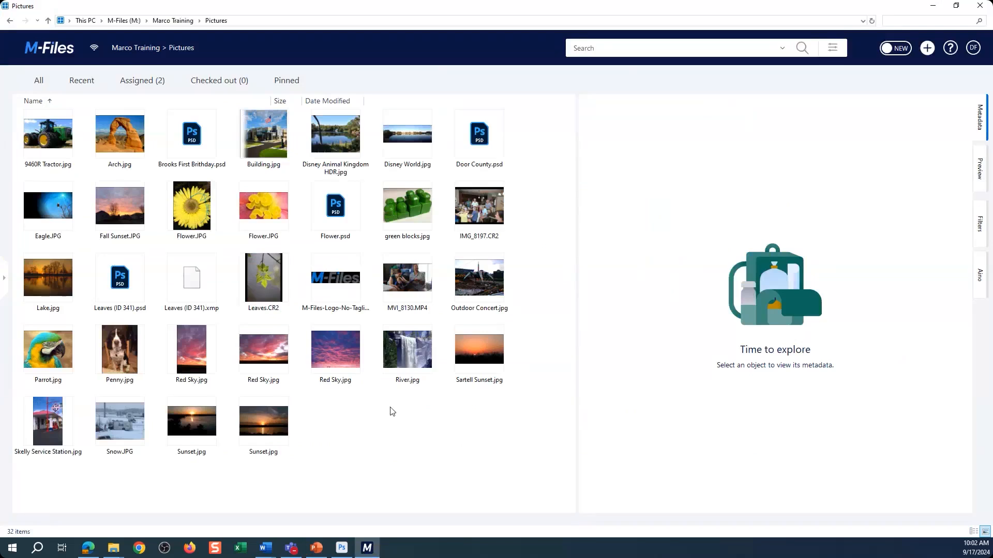
- Check out the Flower.JPG picture with yellow stamens on pink petals
{"action": "left_click", "coordinate": [266, 208]}
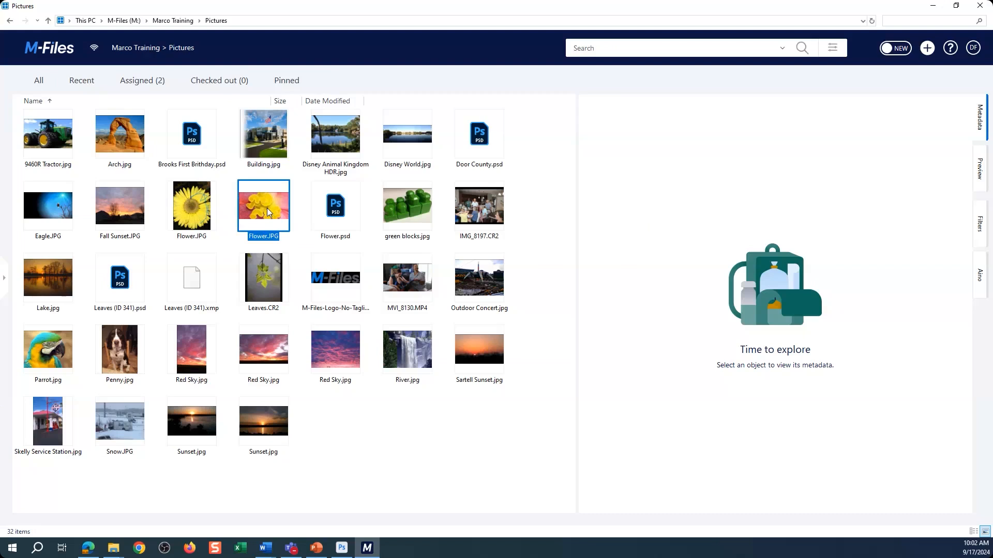
{"action": "right_click", "coordinate": [267, 208]}
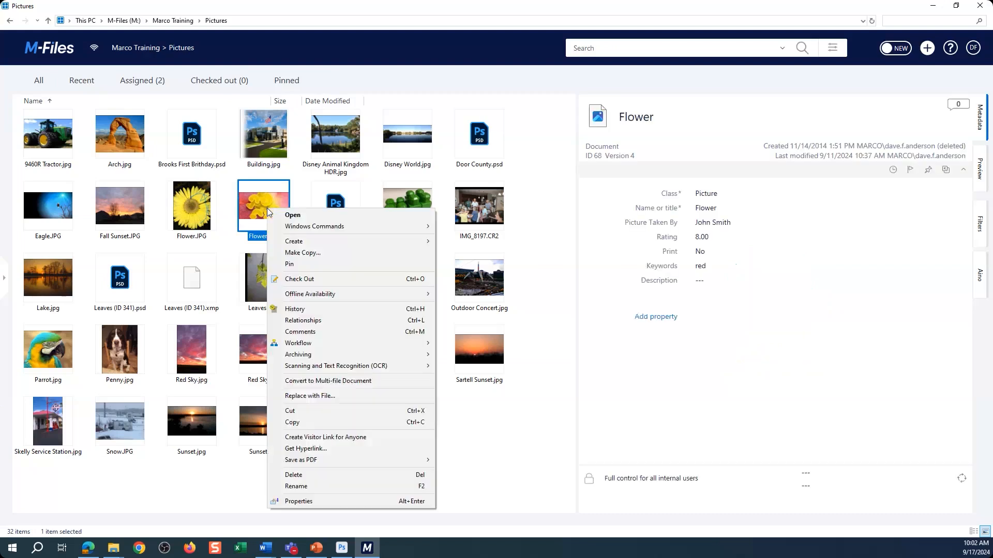
{"action": "left_click", "coordinate": [293, 279]}
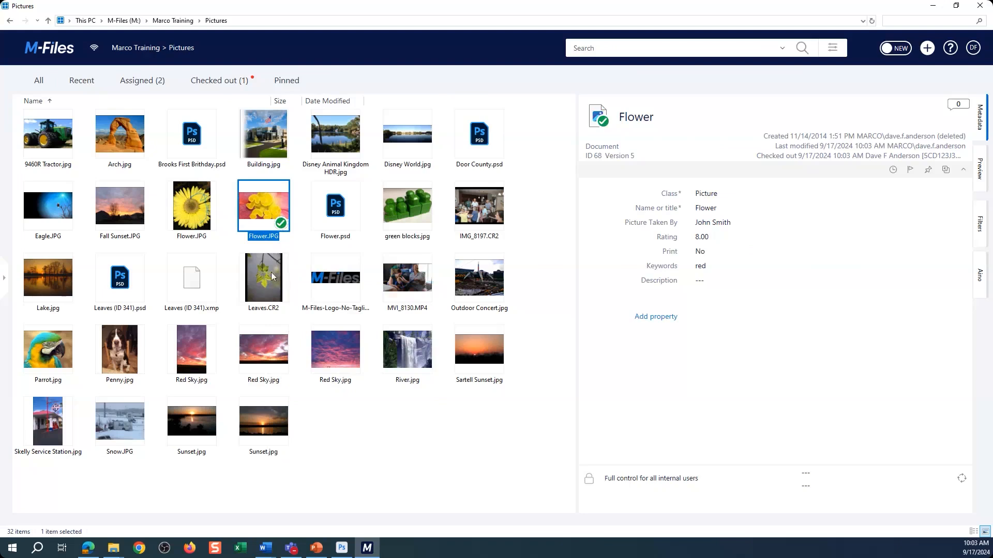
- Open the checked-out Flower.JPG for editing in Photos and draw a looping blue pen line beside the yellow stamens
{"action": "double_click", "coordinate": [260, 206]}
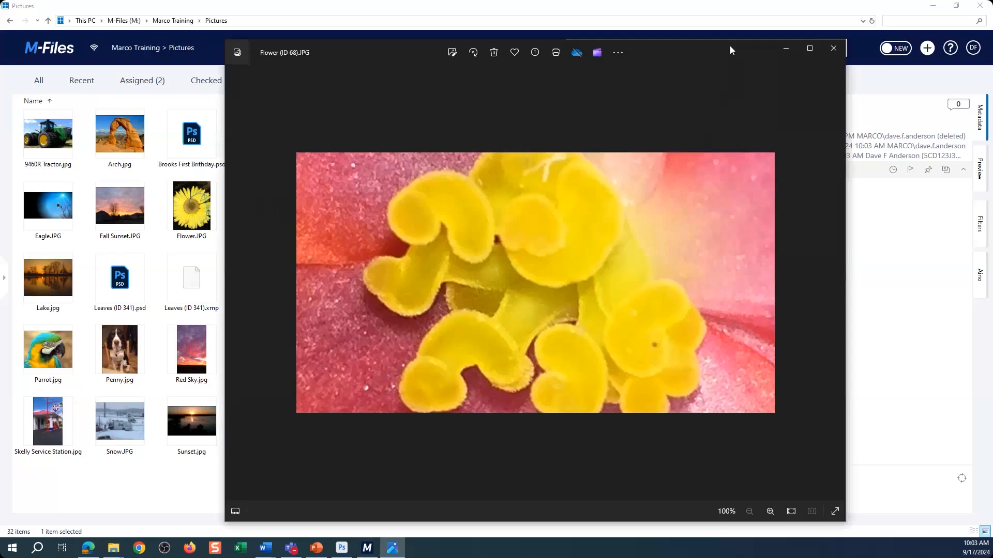
{"action": "left_click_drag", "start_coordinate": [373, 48], "coordinate": [318, 50]}
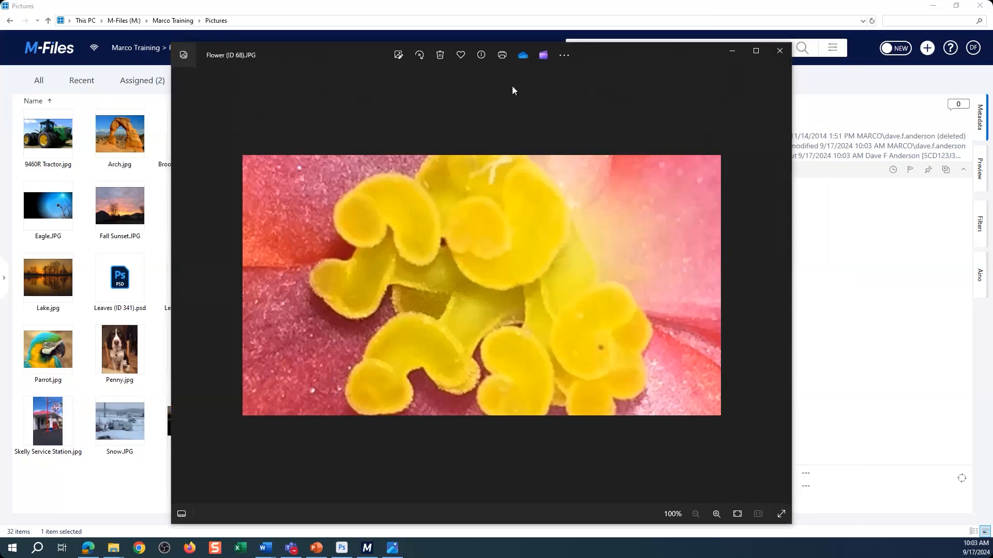
{"action": "left_click", "coordinate": [399, 55]}
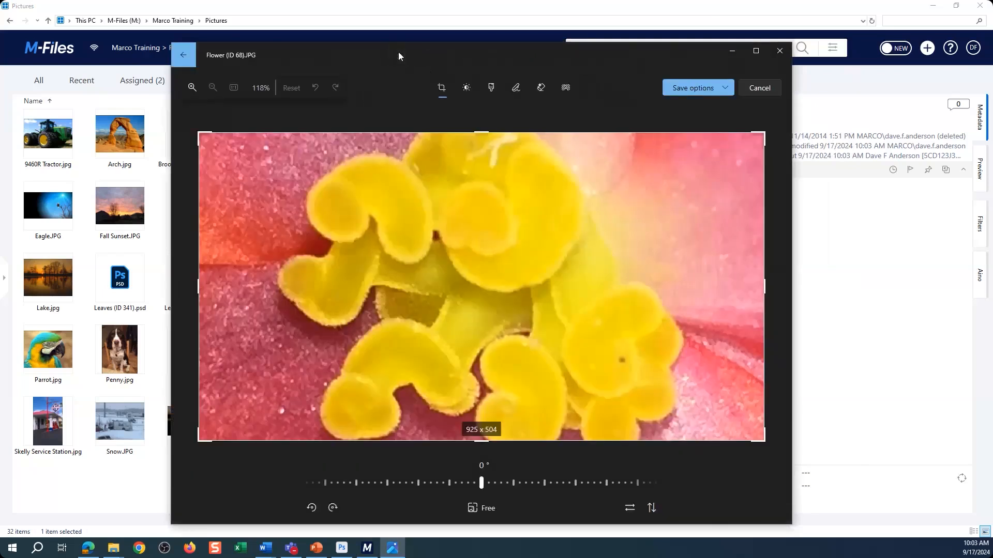
{"action": "left_click", "coordinate": [514, 89]}
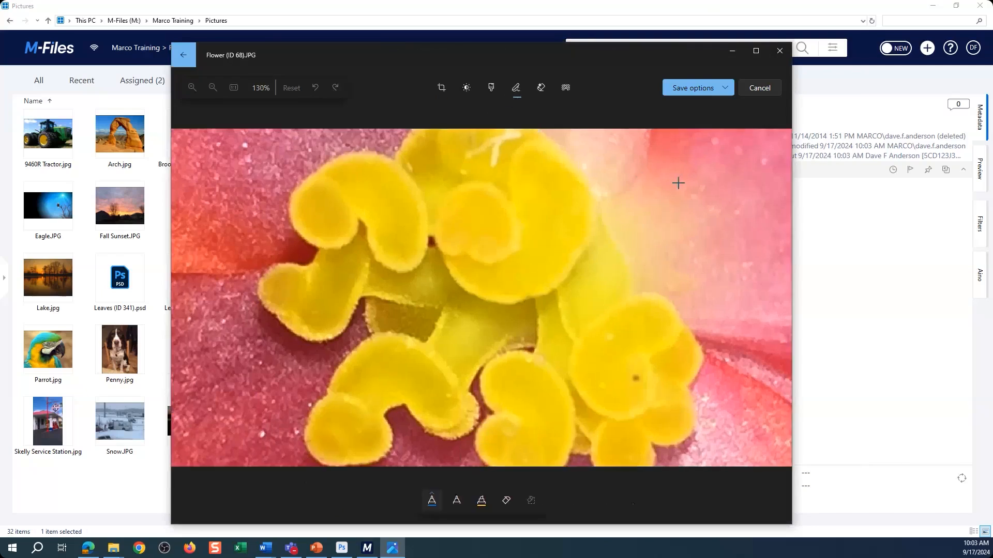
{"action": "mouse_move", "coordinate": [681, 178]}
{"action": "left_mouse_down"}
{"action": "mouse_move", "coordinate": [650, 191]}
{"action": "mouse_move", "coordinate": [724, 191]}
{"action": "mouse_move", "coordinate": [691, 164]}
{"action": "mouse_move", "coordinate": [709, 309]}
{"action": "mouse_move", "coordinate": [735, 360]}
{"action": "left_mouse_up"}
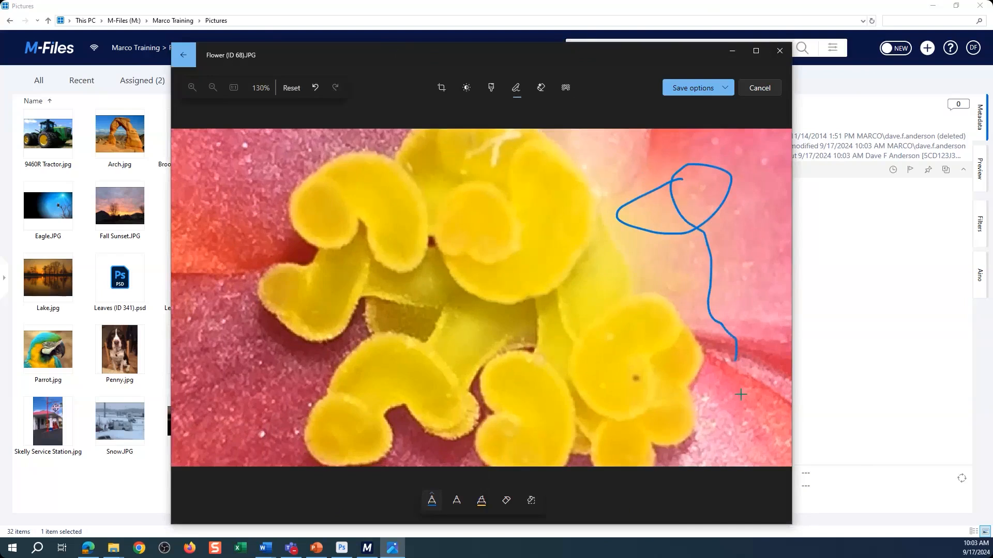
- Save the marked-up Flower.JPG over the original and close Photos
{"action": "left_click", "coordinate": [727, 89]}
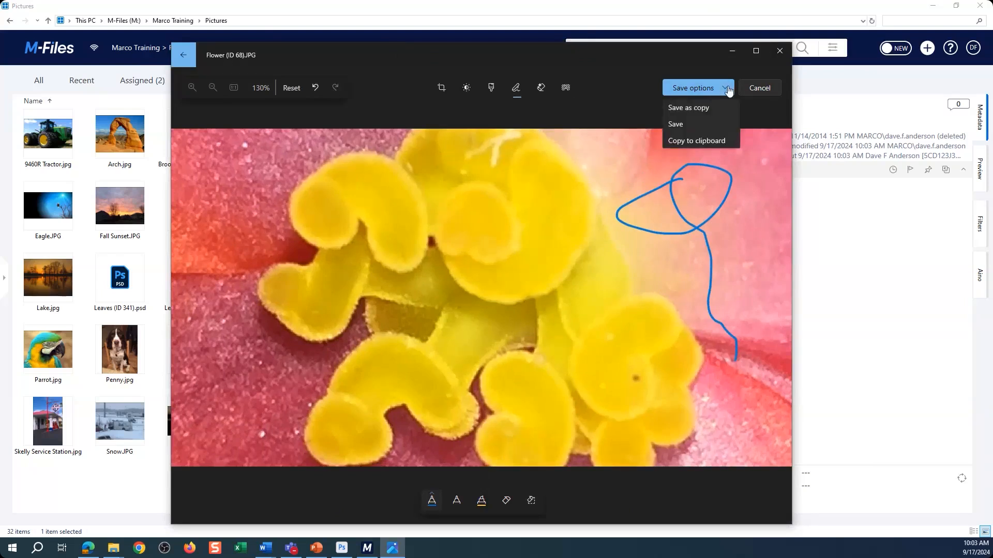
{"action": "left_click", "coordinate": [678, 125]}
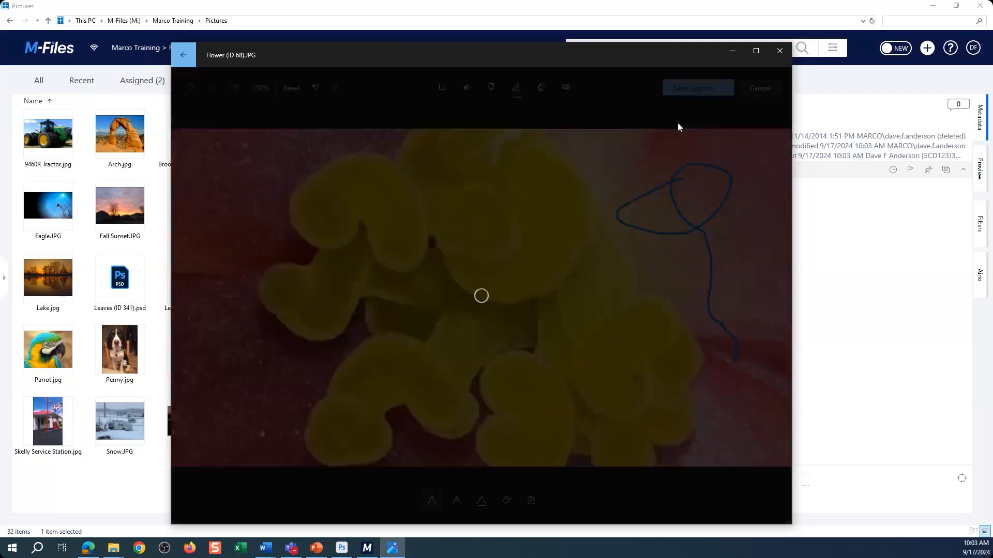
{"action": "left_click", "coordinate": [780, 52]}
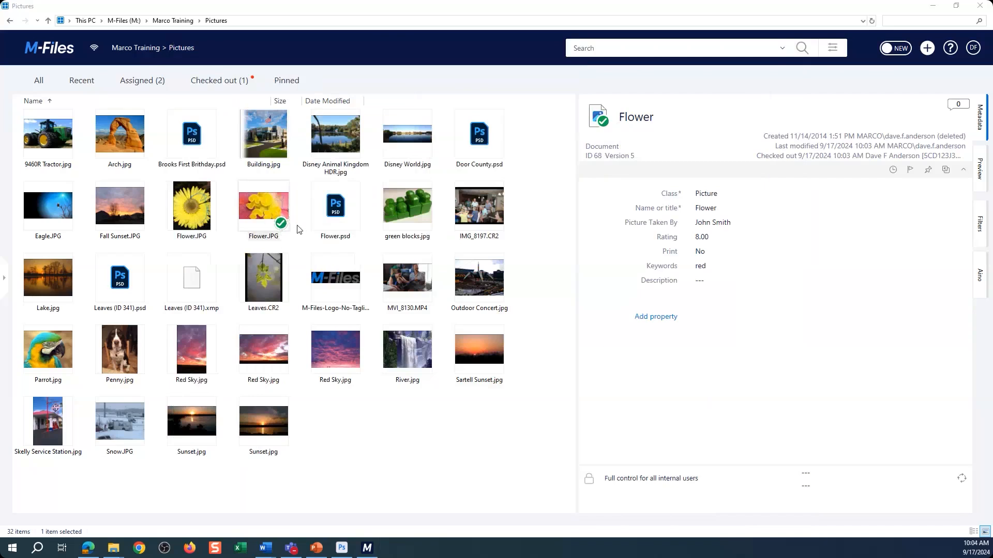
- Check in Flower.JPG from the list of checked-out documents, and reopen the Pictures view
{"action": "left_click", "coordinate": [224, 86]}
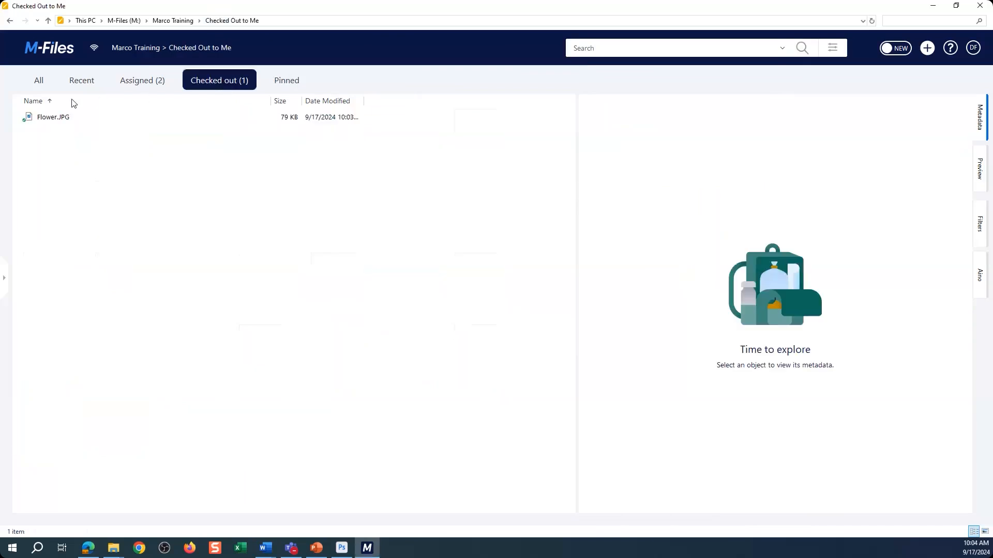
{"action": "left_click", "coordinate": [54, 118]}
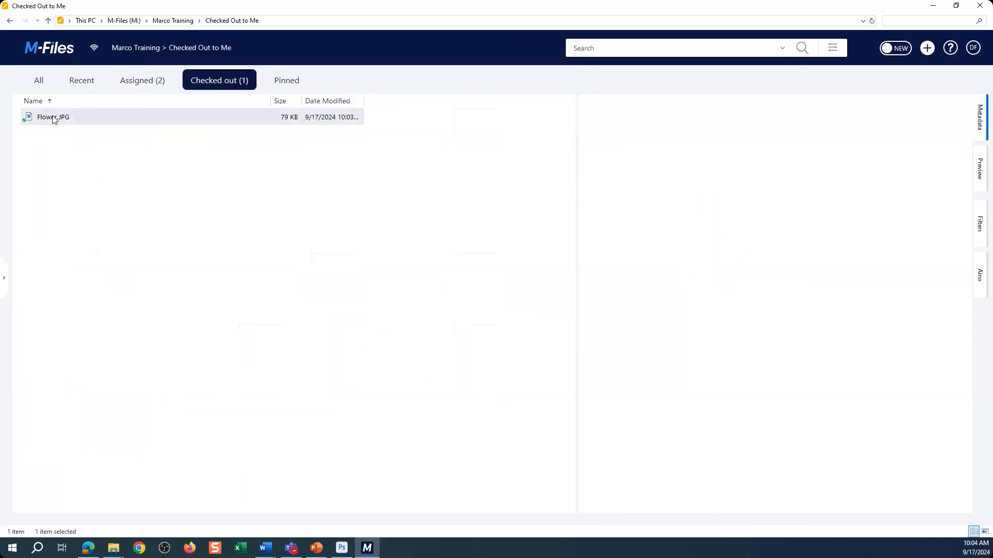
{"action": "right_click", "coordinate": [54, 119]}
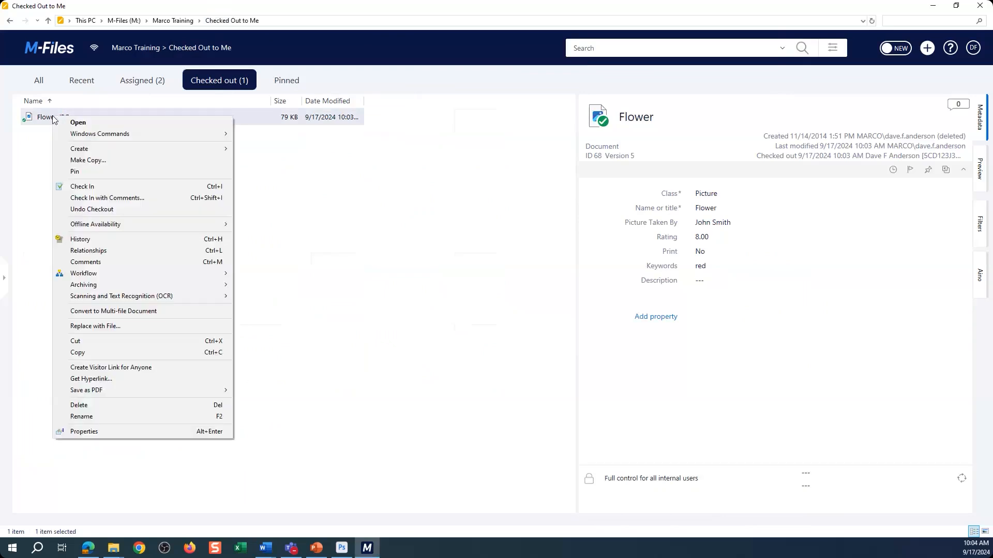
{"action": "left_click", "coordinate": [87, 188]}
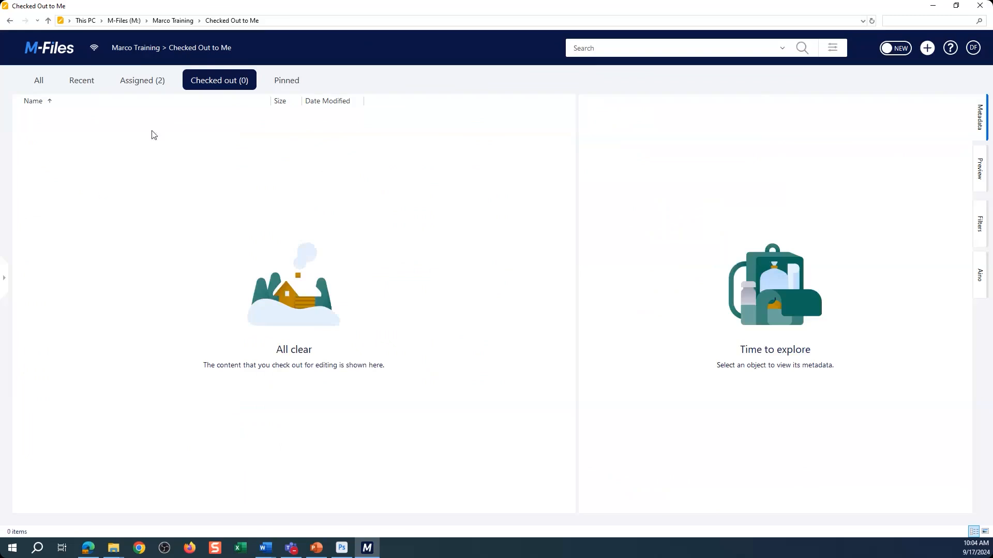
{"action": "left_click", "coordinate": [45, 88]}
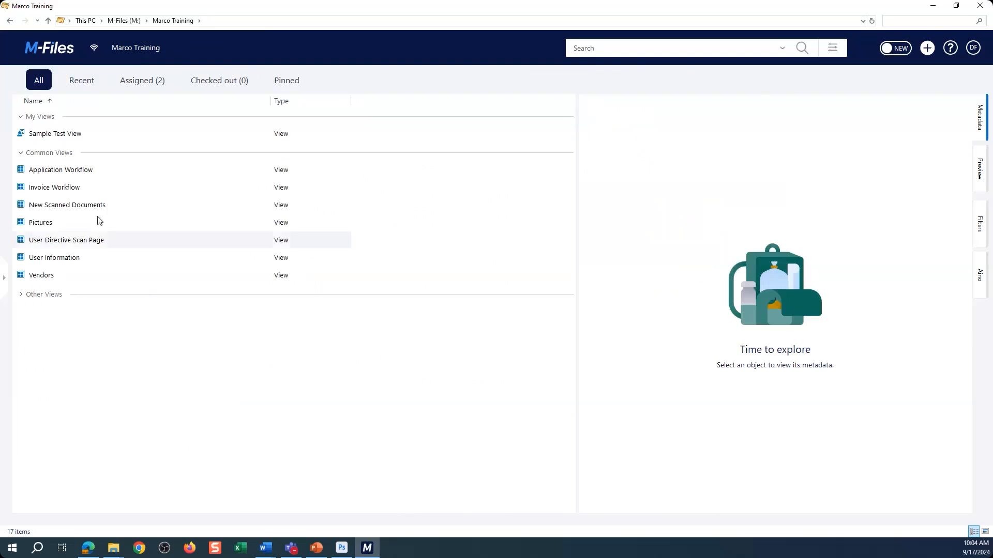
{"action": "double_click", "coordinate": [50, 228]}
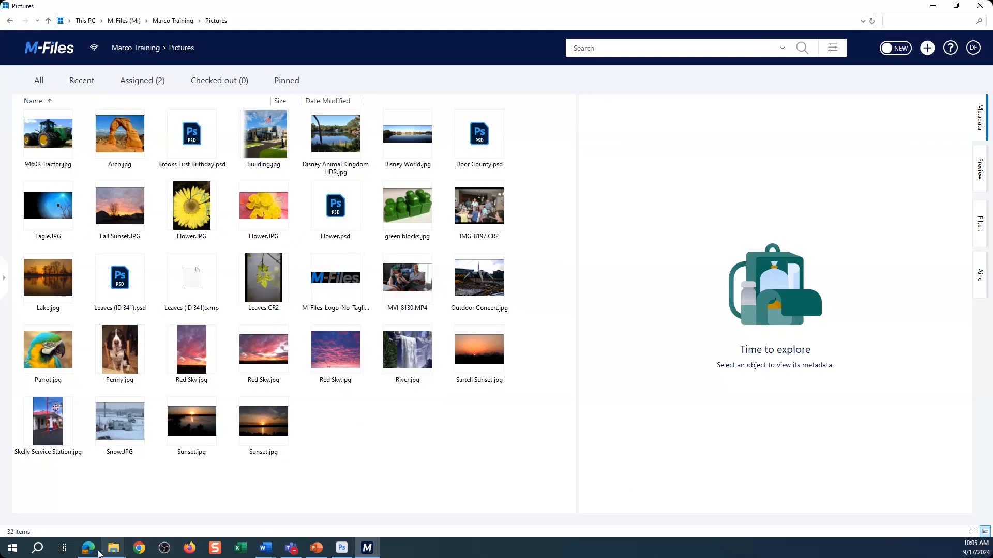
- Examine which apps can open 6-Canon EOS 7D.jpeg in the File Explorer Pictures folder, and return to M-Files
{"action": "mouse_move", "coordinate": [120, 553]}
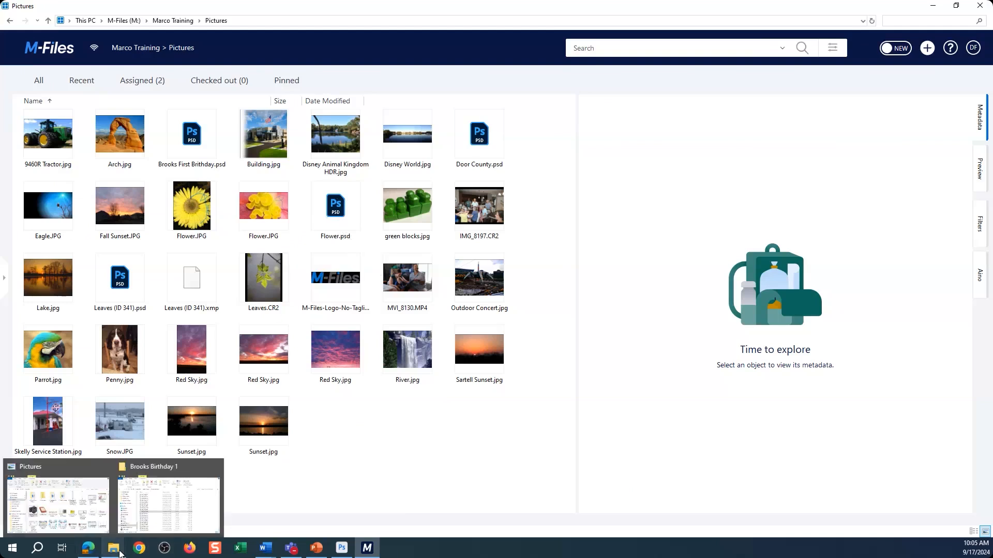
{"action": "left_click", "coordinate": [94, 517]}
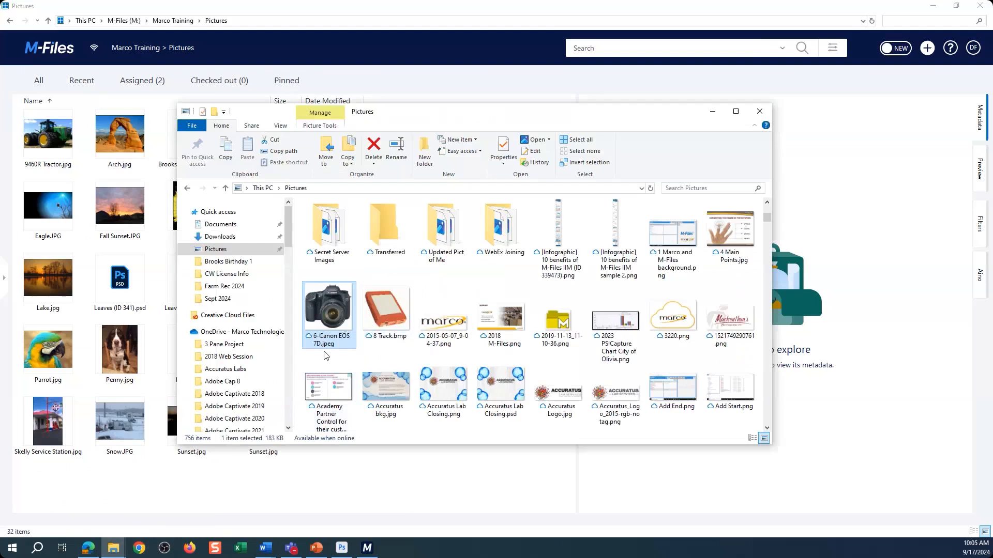
{"action": "right_click", "coordinate": [333, 311]}
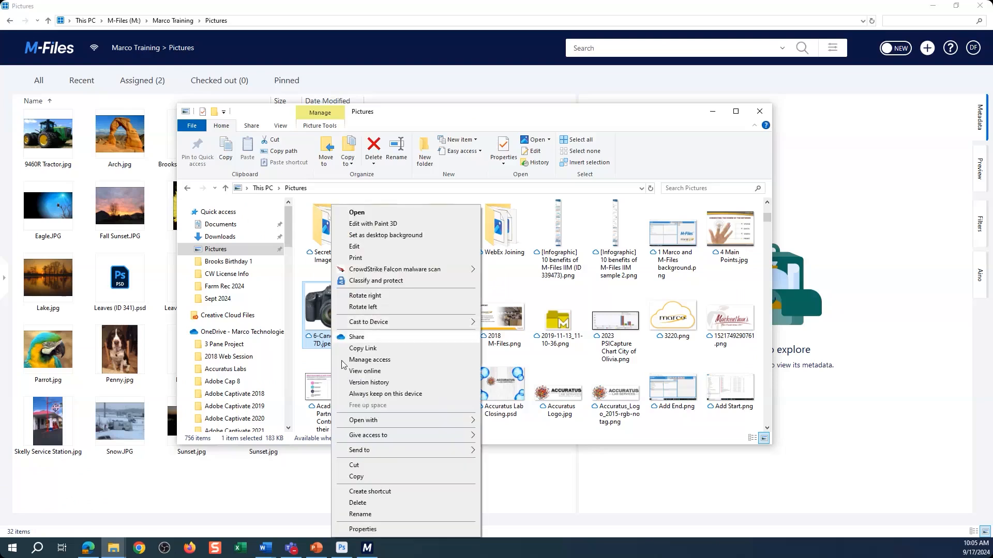
{"action": "mouse_move", "coordinate": [369, 421]}
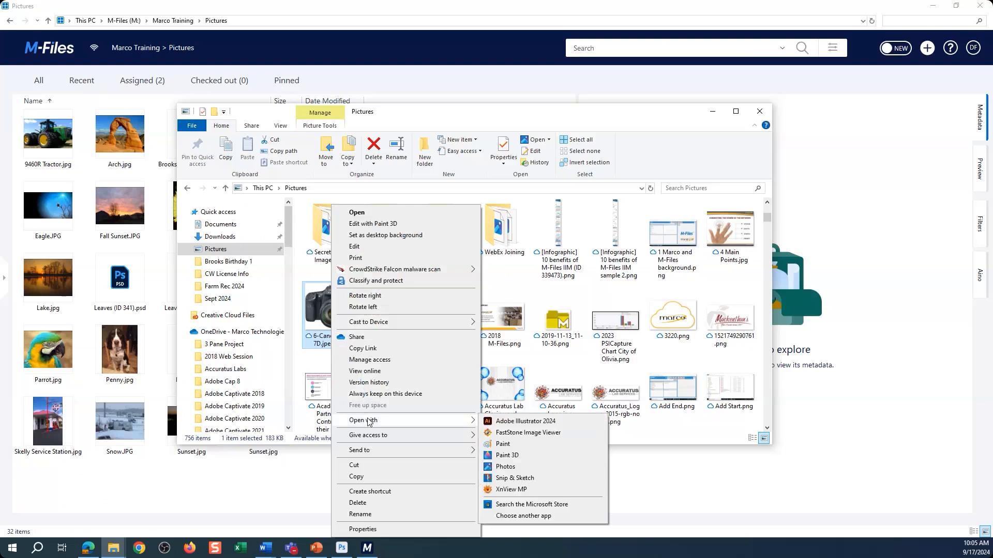
{"action": "left_click", "coordinate": [879, 418]}
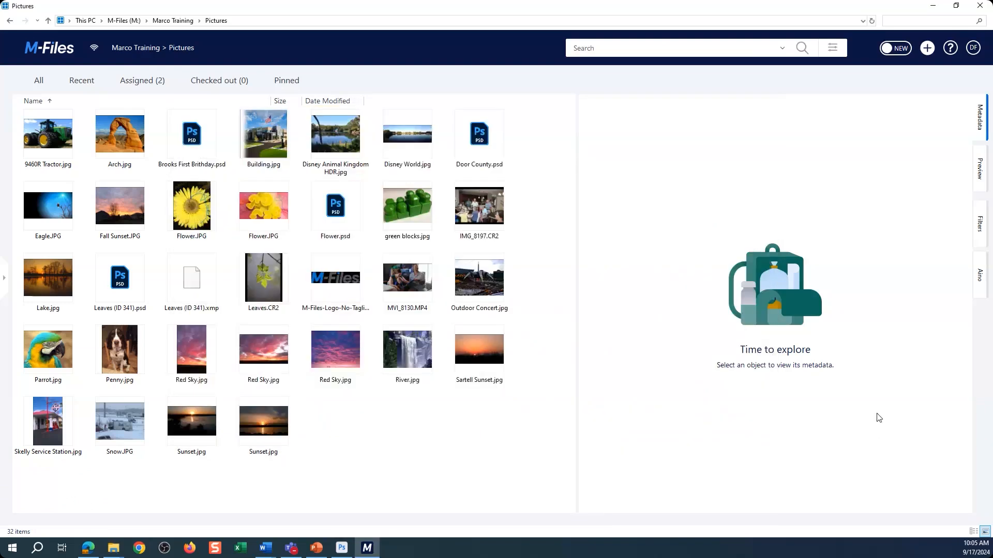
- Open Flower.psd in Photoshop as a checked-out document and paint black brush strokes across the purple flowers
{"action": "double_click", "coordinate": [337, 216]}
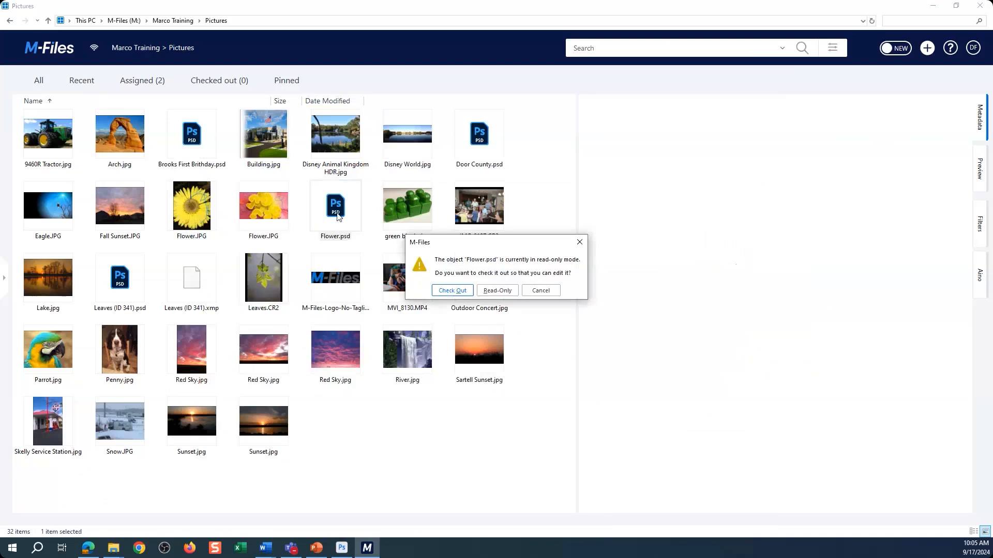
{"action": "left_click", "coordinate": [452, 291]}
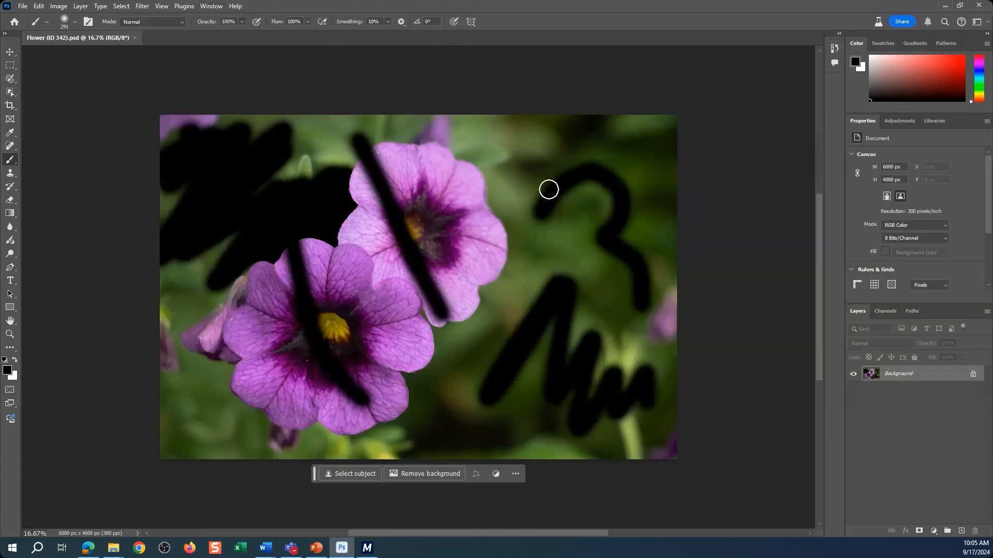
{"action": "mouse_move", "coordinate": [596, 171]}
{"action": "left_mouse_down"}
{"action": "mouse_move", "coordinate": [432, 379]}
{"action": "mouse_move", "coordinate": [467, 362]}
{"action": "mouse_move", "coordinate": [282, 313]}
{"action": "left_mouse_up"}
{"action": "mouse_move", "coordinate": [388, 252]}
{"action": "left_mouse_down"}
{"action": "mouse_move", "coordinate": [361, 277]}
{"action": "mouse_move", "coordinate": [493, 310]}
{"action": "left_mouse_up"}
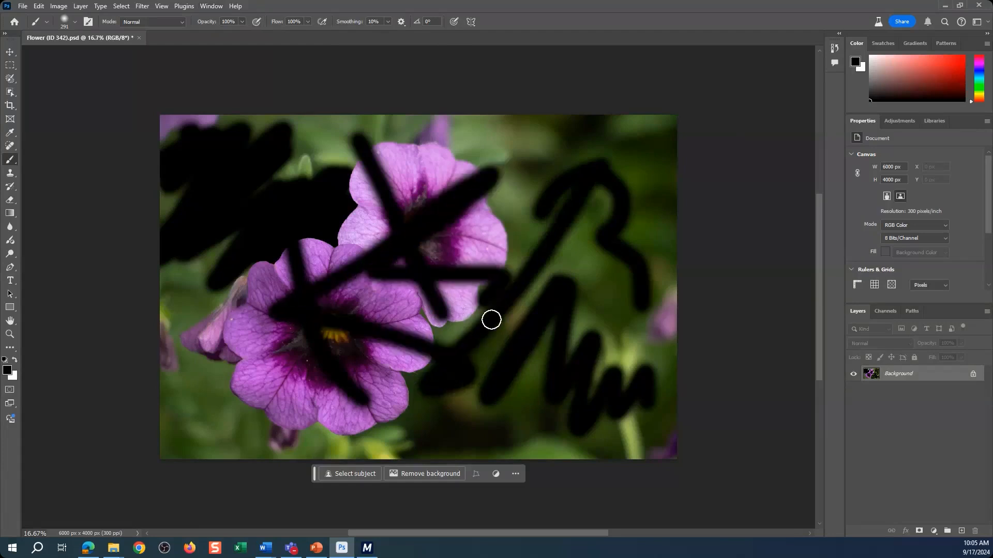
- Save and close Flower.psd, accepting its check-in, and switch back to M-Files
{"action": "left_click", "coordinate": [26, 8]}
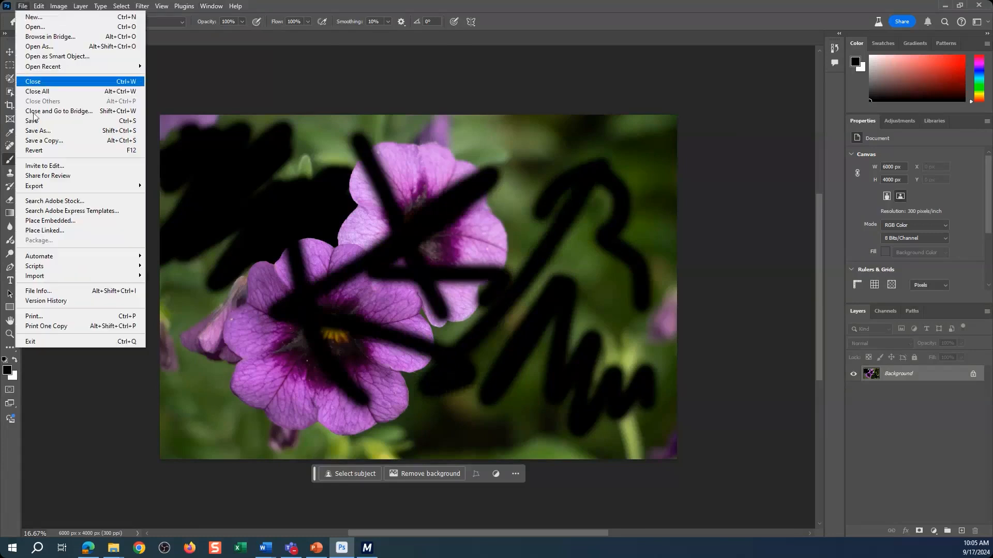
{"action": "left_click", "coordinate": [33, 122]}
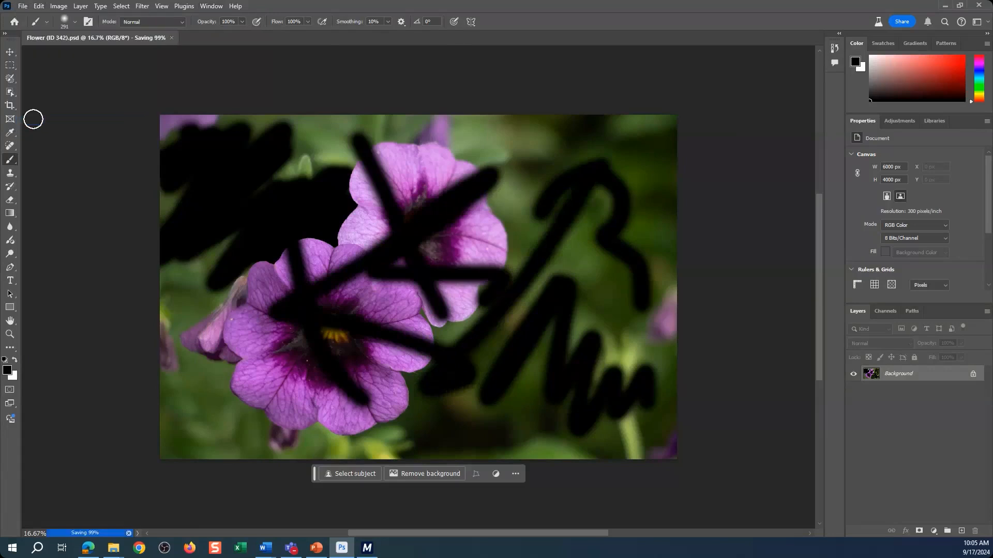
{"action": "left_click", "coordinate": [24, 7]}
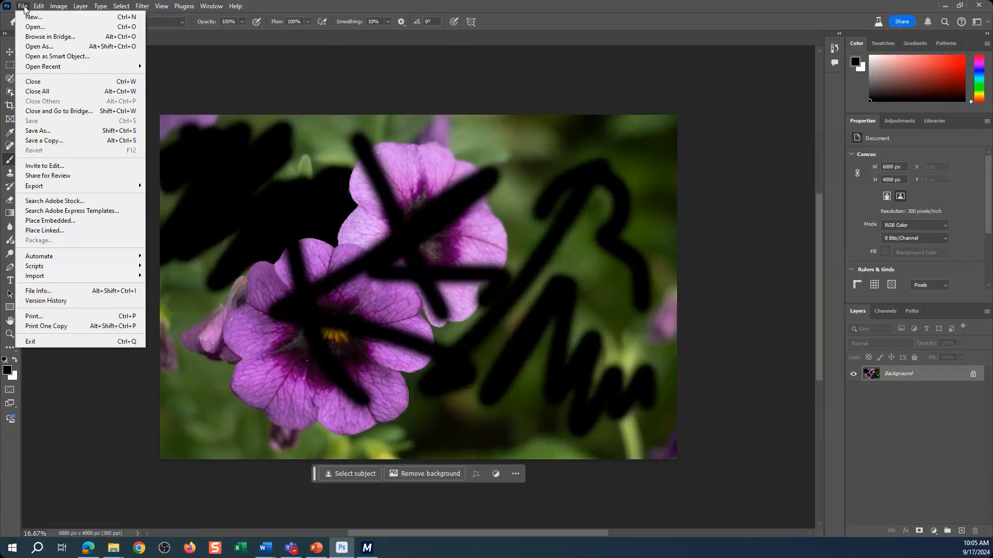
{"action": "left_click", "coordinate": [38, 83]}
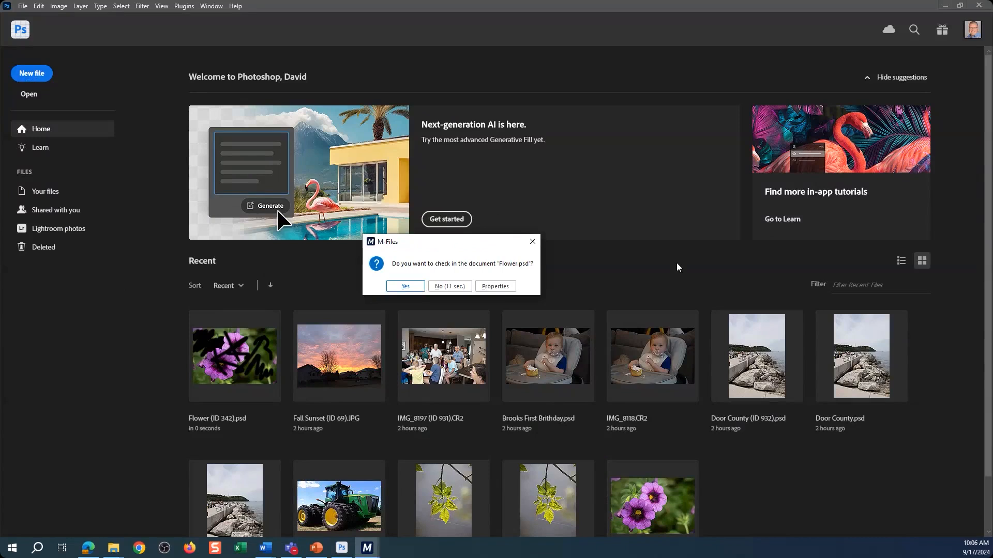
{"action": "left_click", "coordinate": [405, 288]}
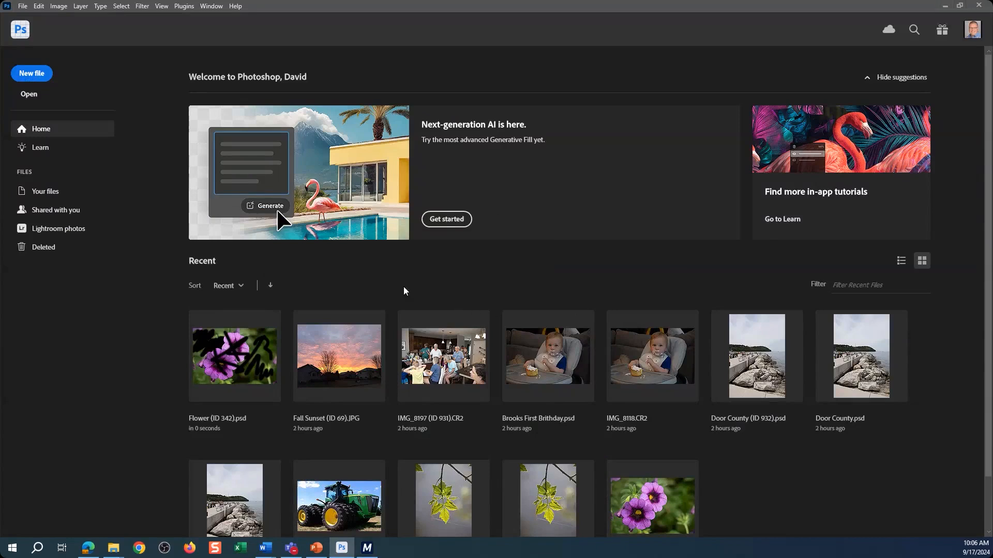
{"action": "left_click", "coordinate": [373, 551]}
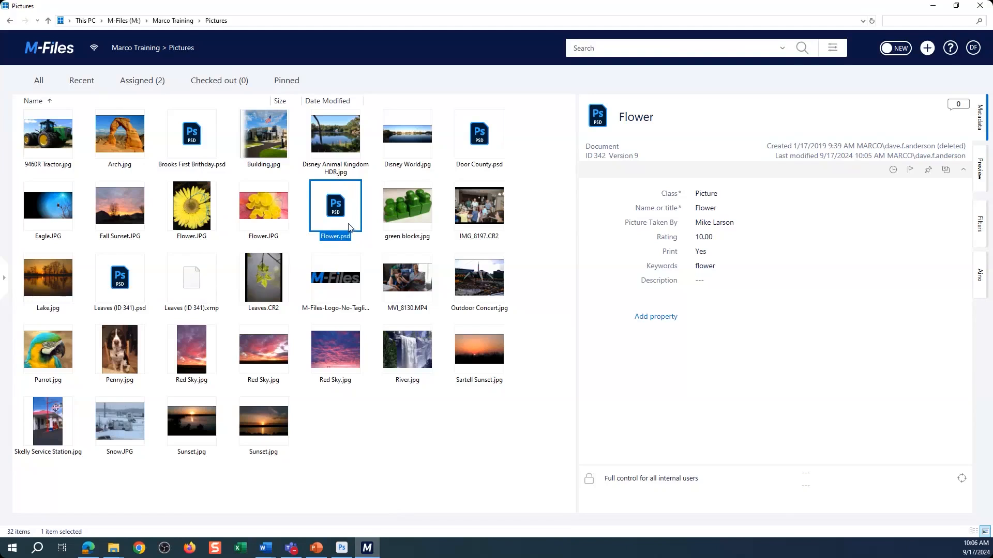
- Check the list of checked-out documents in M-Files, and return to the vault's overview of all views
{"action": "left_click", "coordinate": [217, 86]}
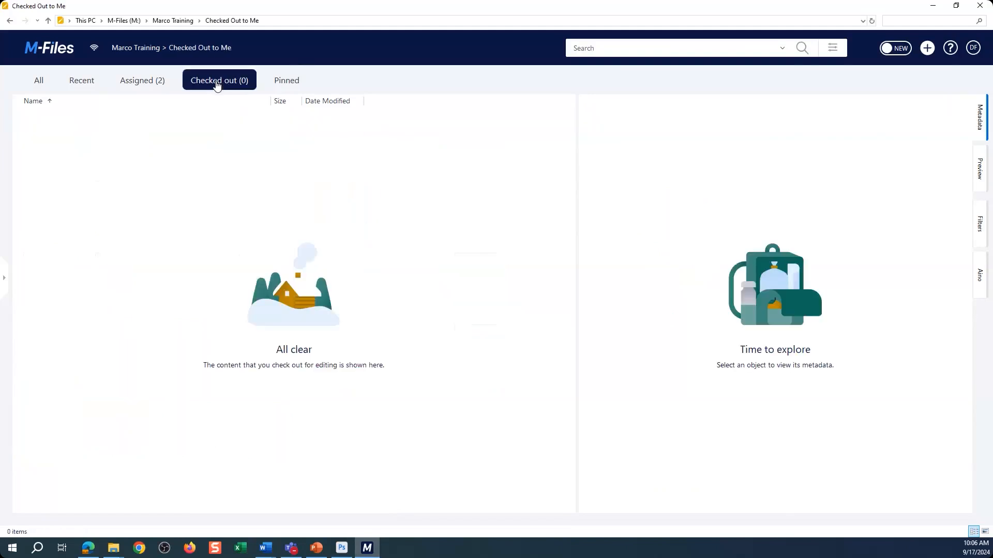
{"action": "left_click", "coordinate": [39, 88]}
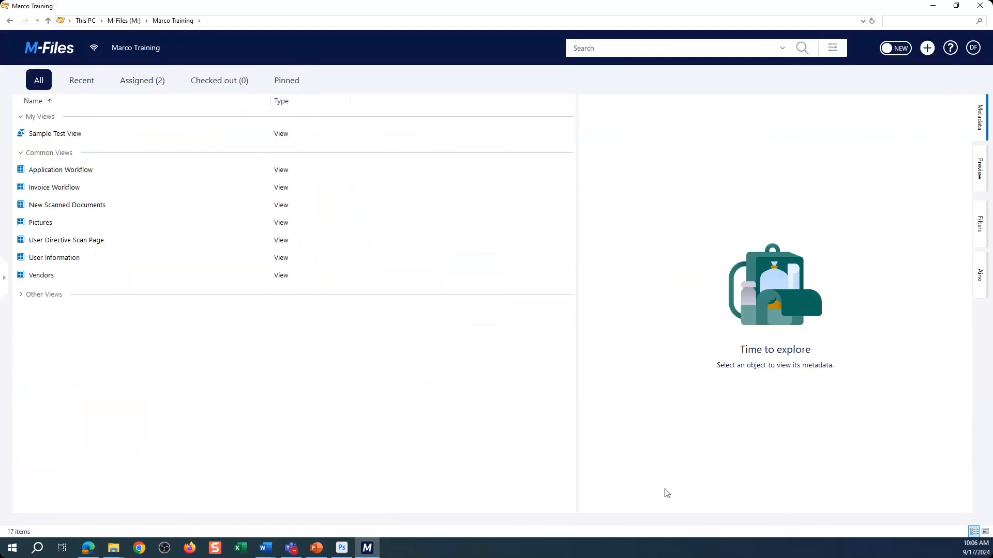
- Switch to Photoshop and open IMG_8121.CR2 from the birthday folder in Canon Photos on the Data (D:) drive
{"action": "left_click", "coordinate": [342, 549]}
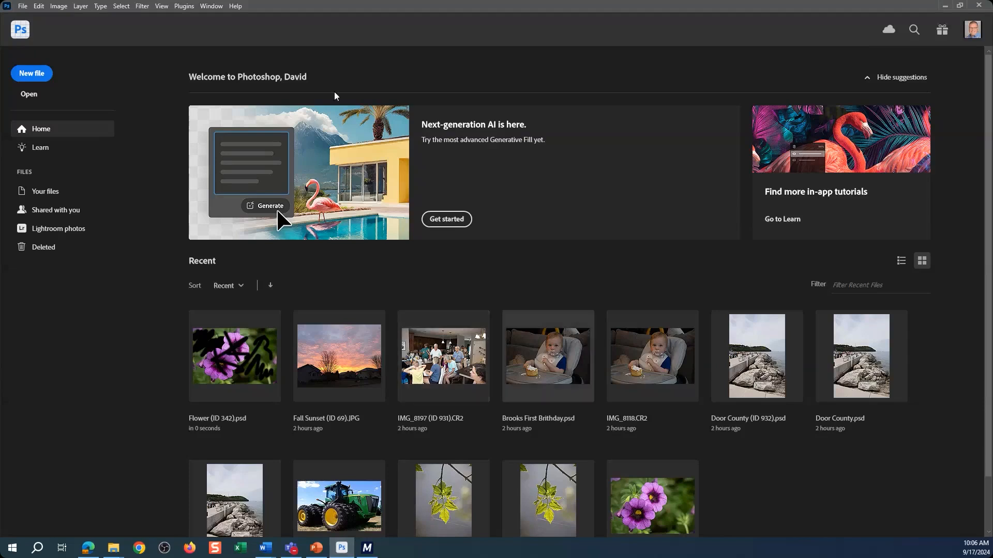
{"action": "left_click", "coordinate": [30, 95]}
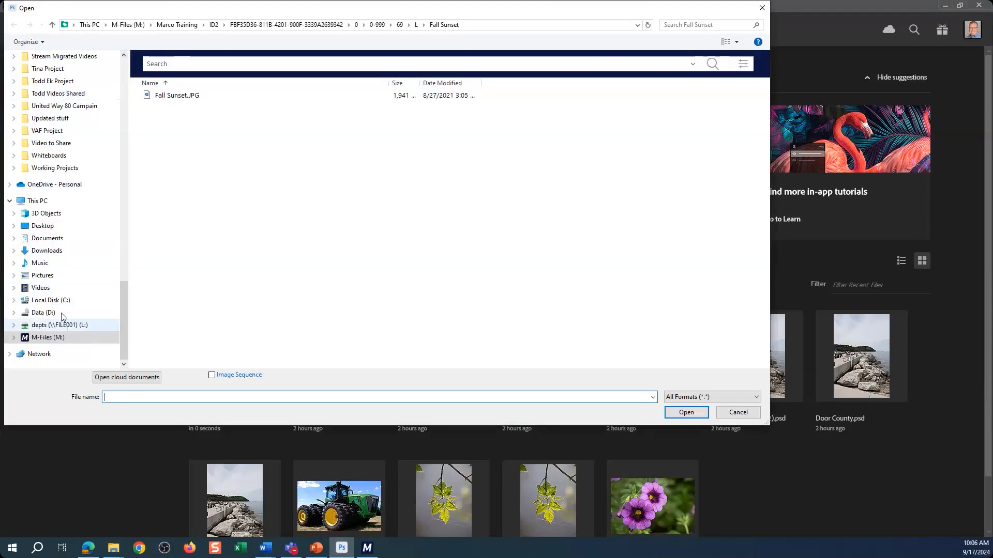
{"action": "left_click", "coordinate": [61, 312]}
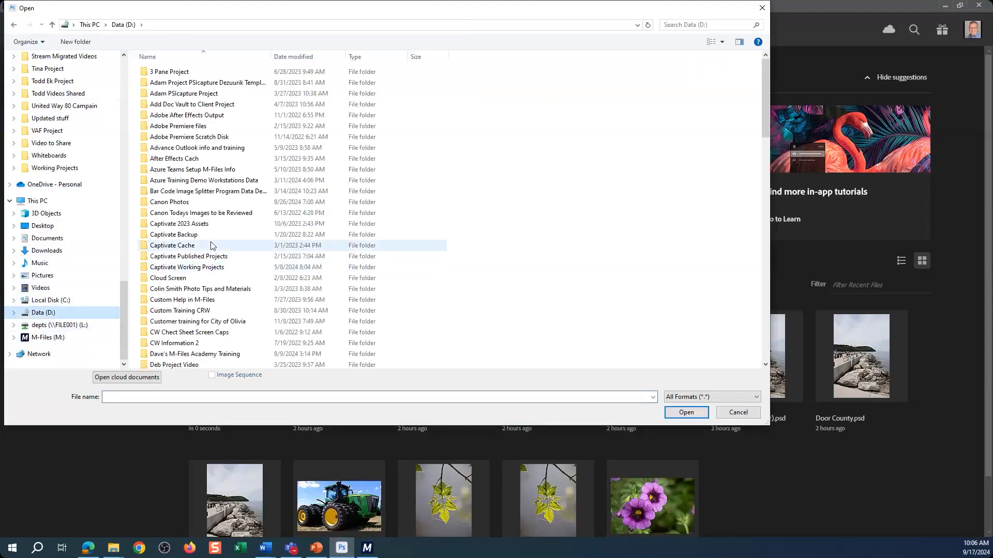
{"action": "double_click", "coordinate": [202, 204]}
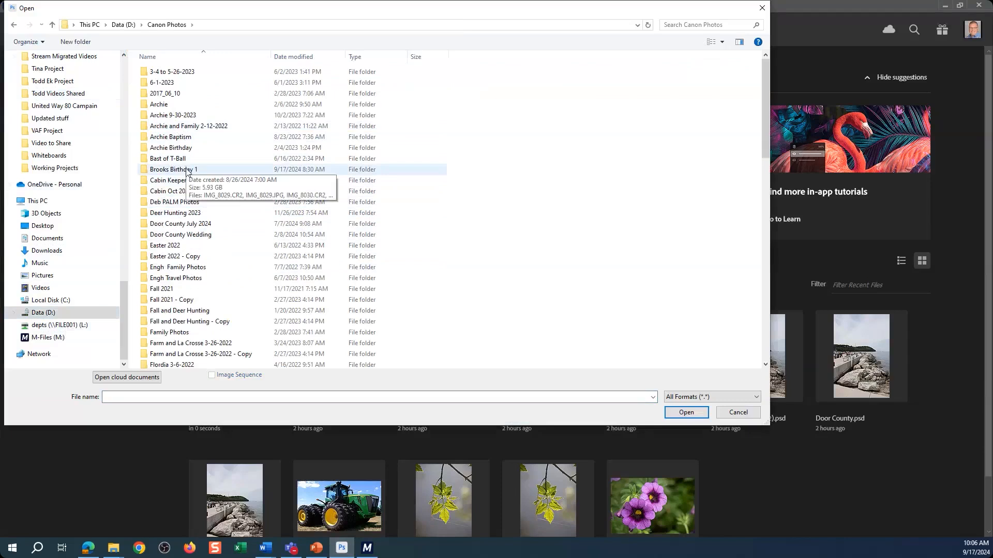
{"action": "left_click", "coordinate": [186, 171]}
{"action": "double_click", "coordinate": [186, 171]}
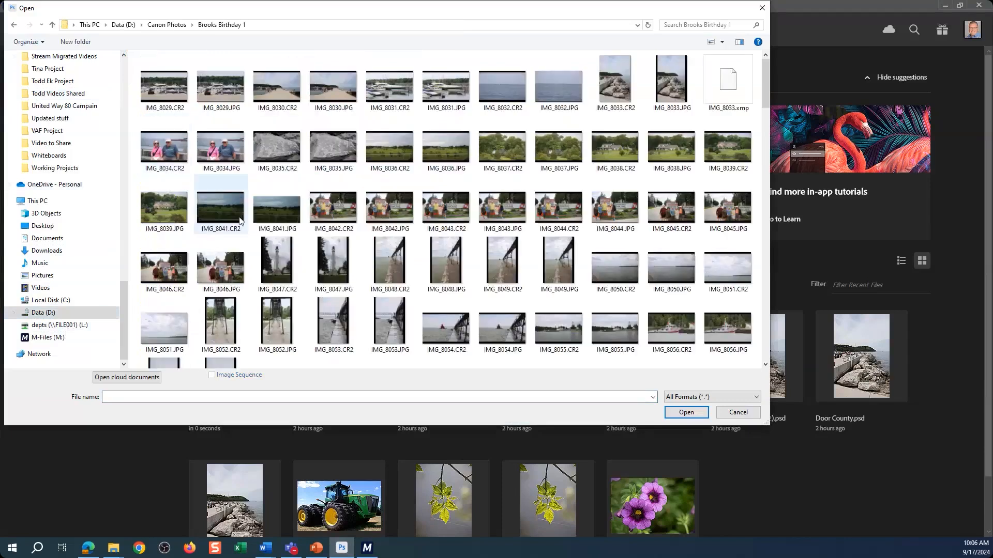
{"action": "scroll", "coordinate": [239, 216], "scroll_direction": "down", "scroll_amount": 10}
{"action": "scroll", "coordinate": [240, 222], "scroll_direction": "down", "scroll_amount": 3}
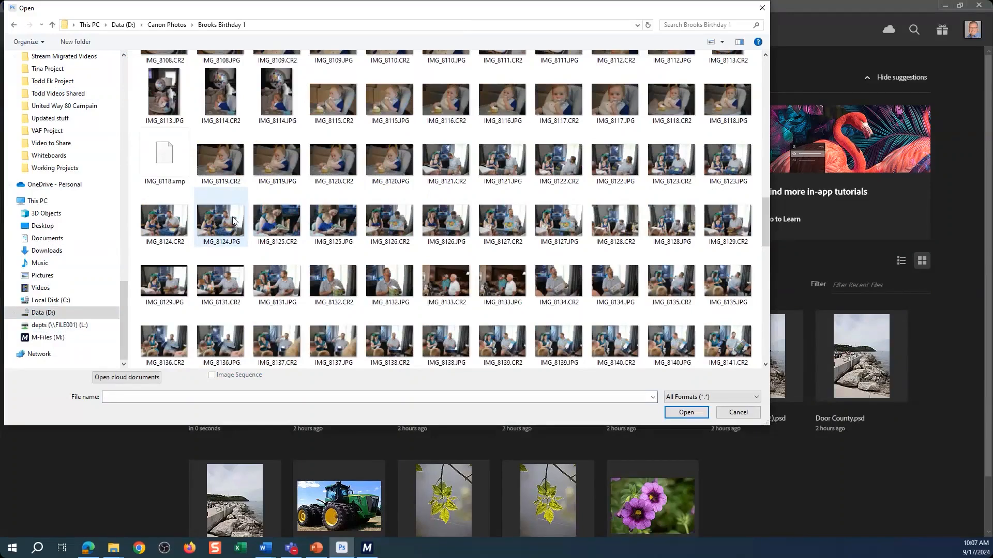
{"action": "scroll", "coordinate": [234, 221], "scroll_direction": "up", "scroll_amount": 2}
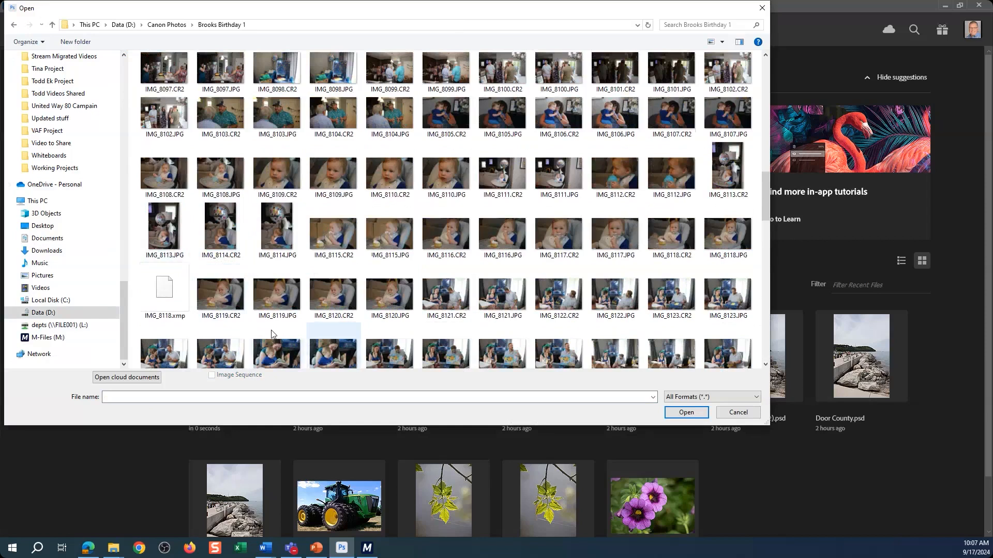
{"action": "left_click", "coordinate": [442, 298]}
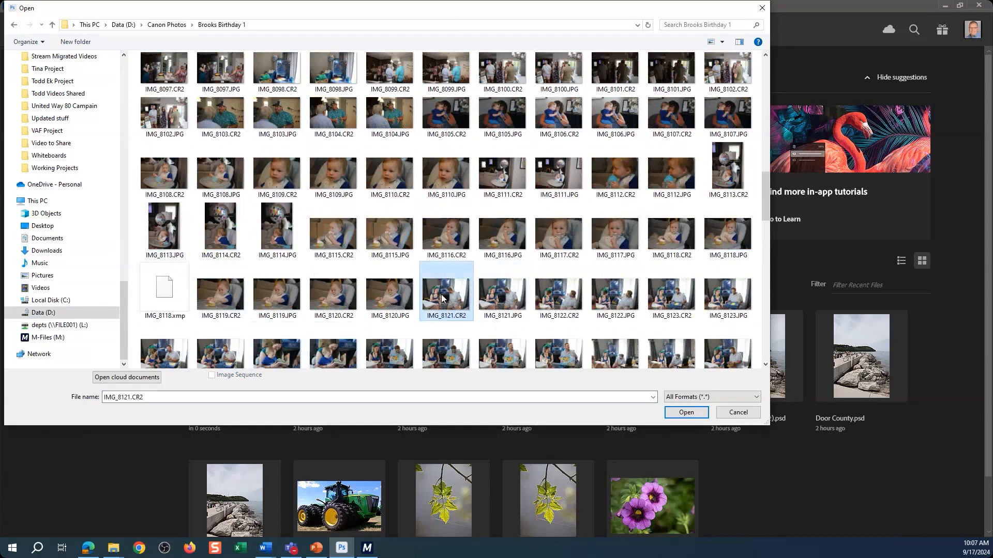
{"action": "left_click", "coordinate": [693, 414]}
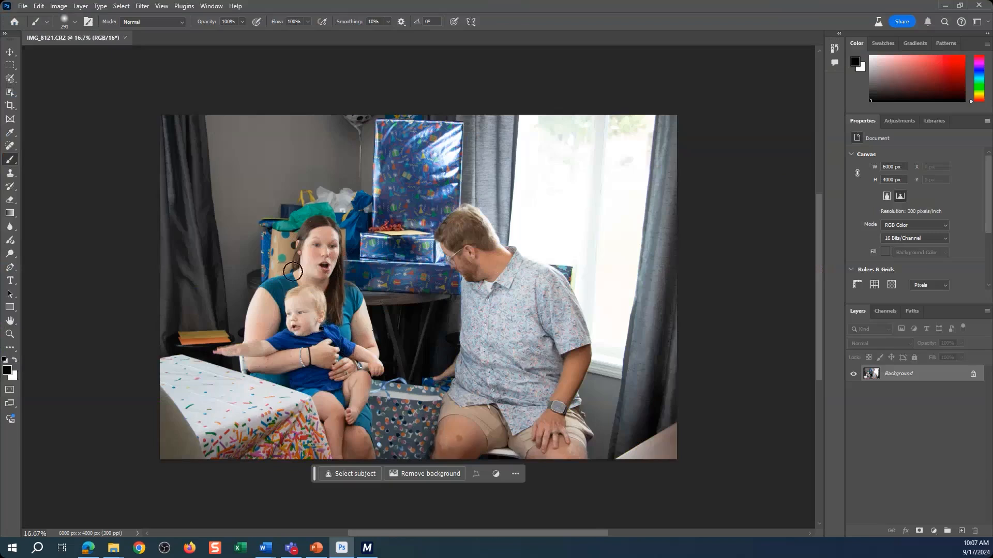
- Save the photo as a PSD in the Marco Training vault on M-Files (M:), named with the child's first name and "Birthday with Mom and Dad"
{"action": "left_click", "coordinate": [23, 8]}
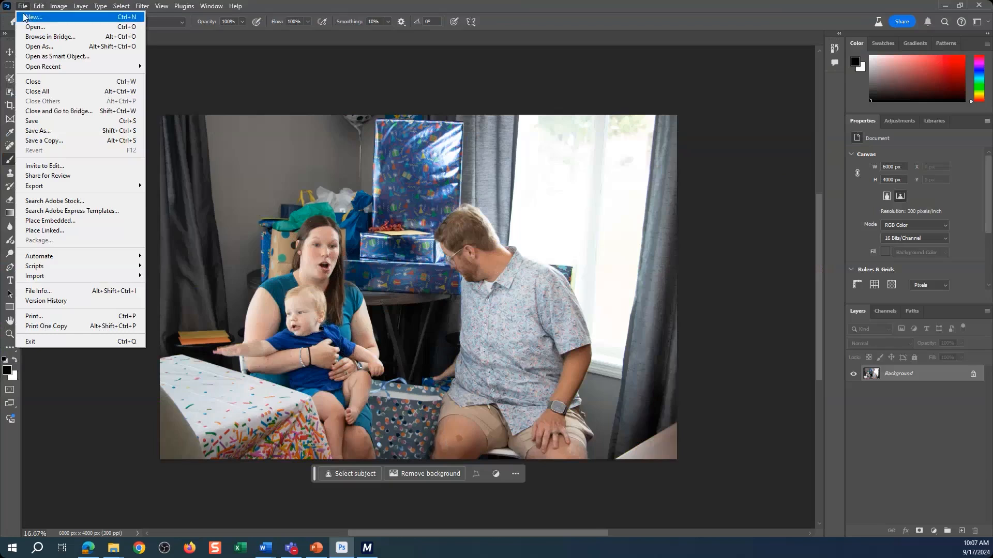
{"action": "left_click", "coordinate": [46, 132]}
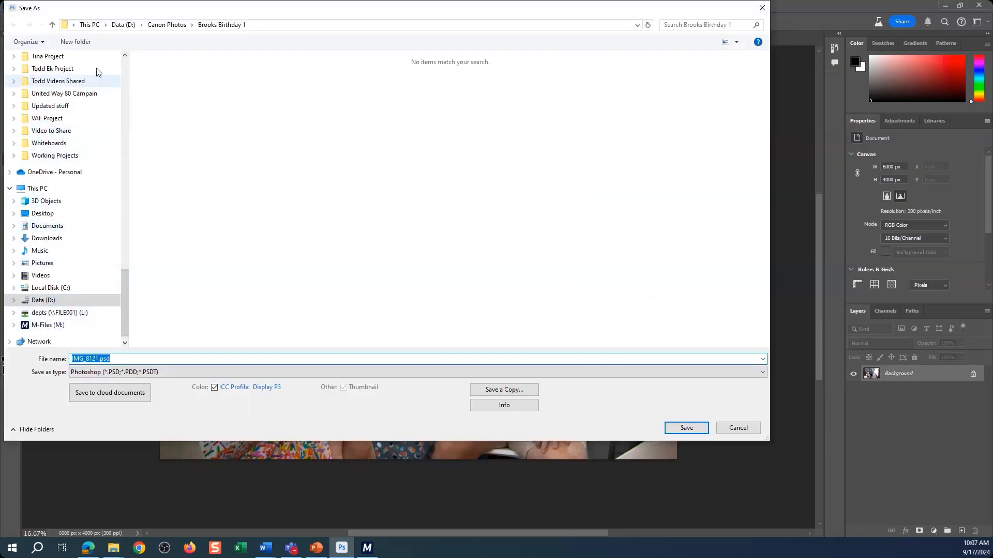
{"action": "left_click", "coordinate": [77, 329]}
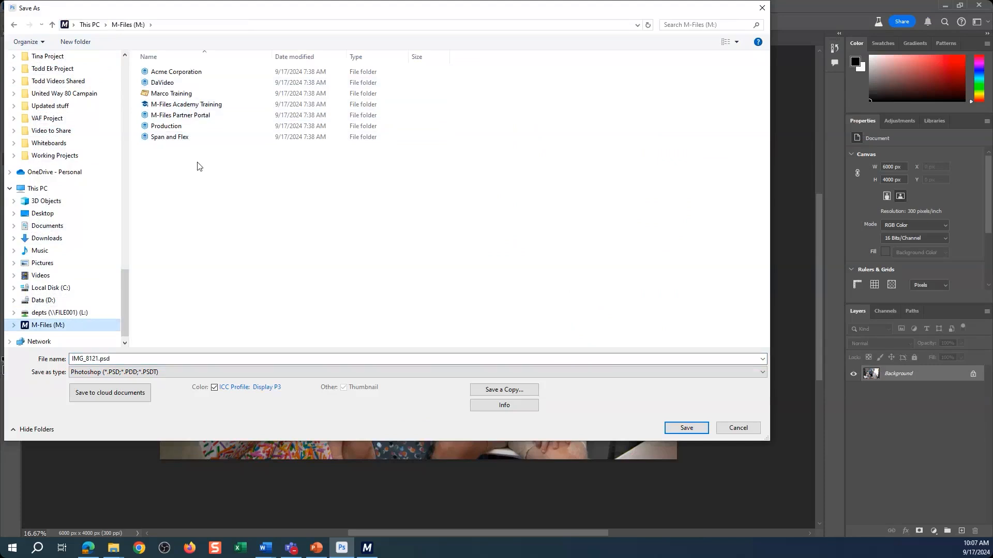
{"action": "double_click", "coordinate": [197, 98]}
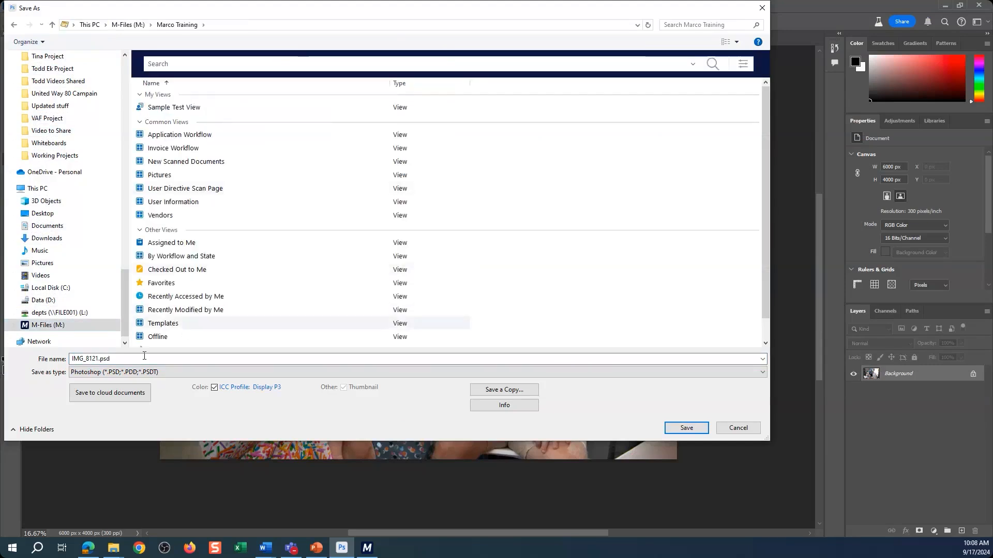
{"action": "left_click", "coordinate": [122, 359]}
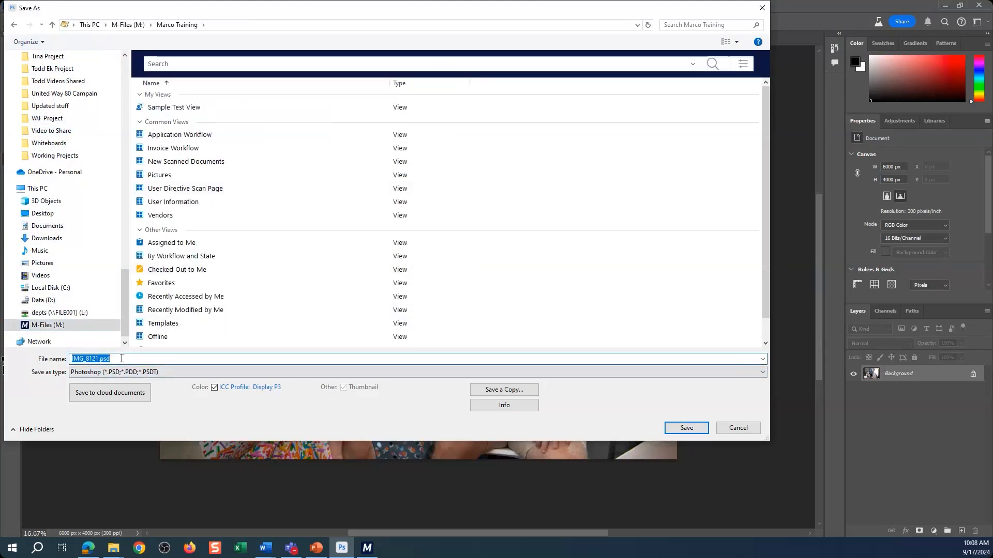
{"action": "type", "text": "Br"}
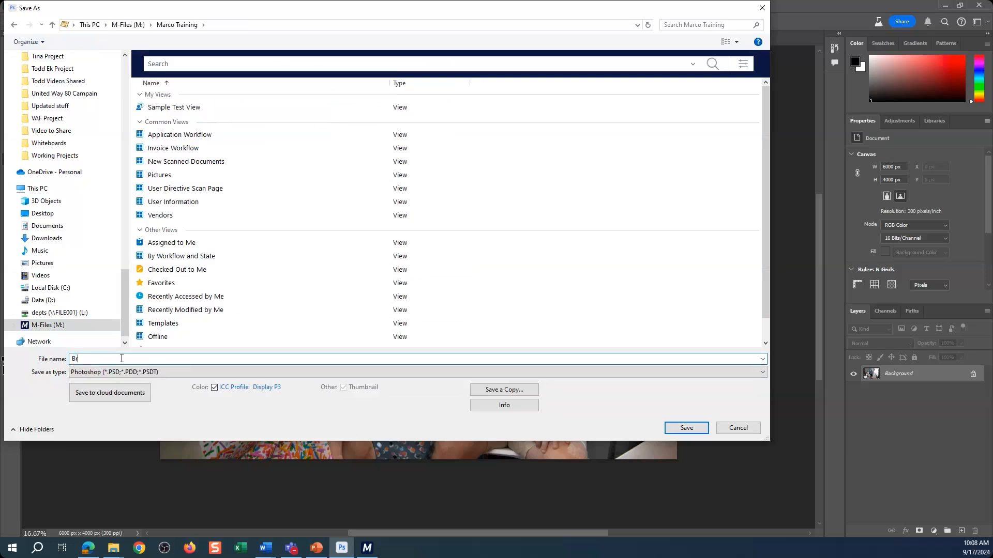
{"action": "type", "text": "ooks Birthday with Mom and Dad"}
{"action": "left_click", "coordinate": [689, 427]}
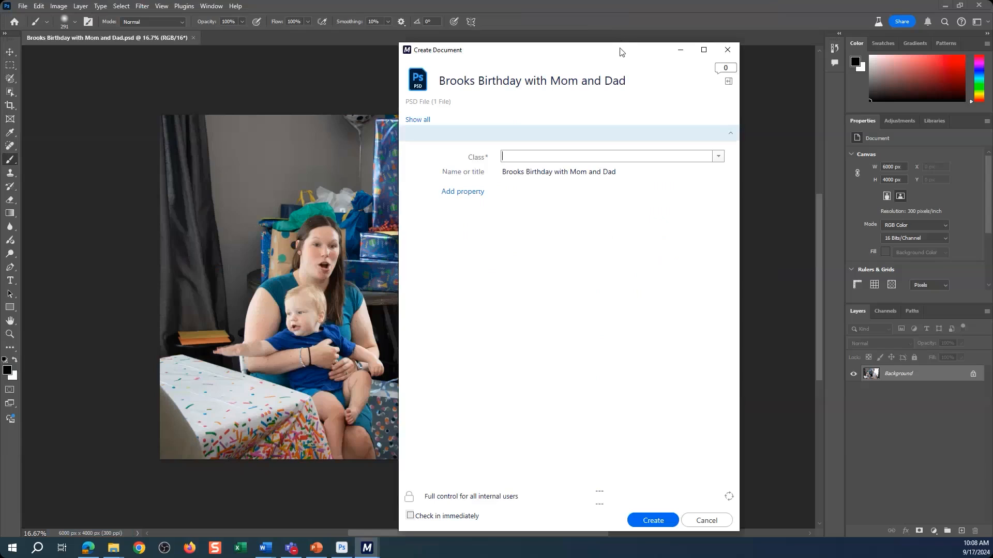
- Set the new document's class to Picture and choose the photographer's name for Picture Taken By
{"action": "left_click_drag", "start_coordinate": [620, 51], "coordinate": [517, 46]}
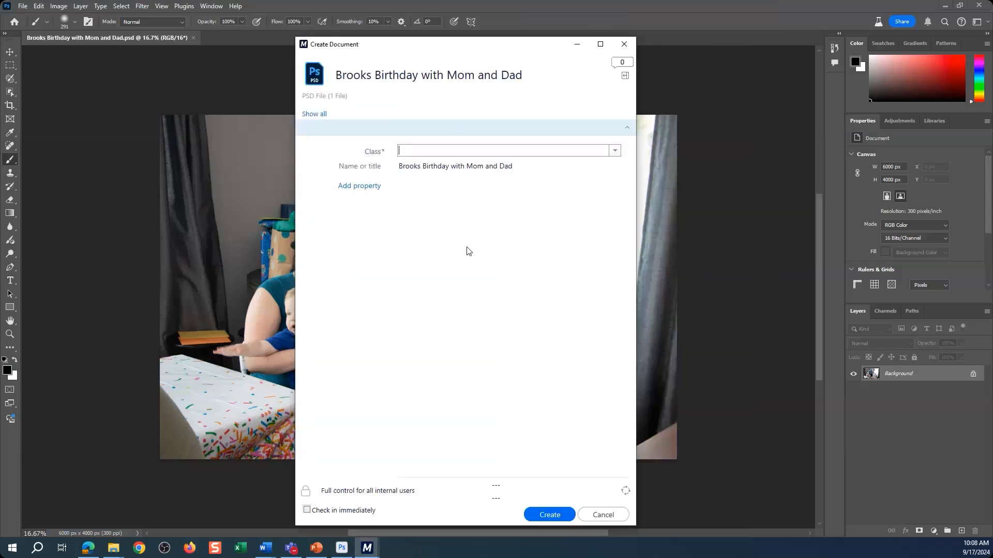
{"action": "left_click", "coordinate": [614, 151]}
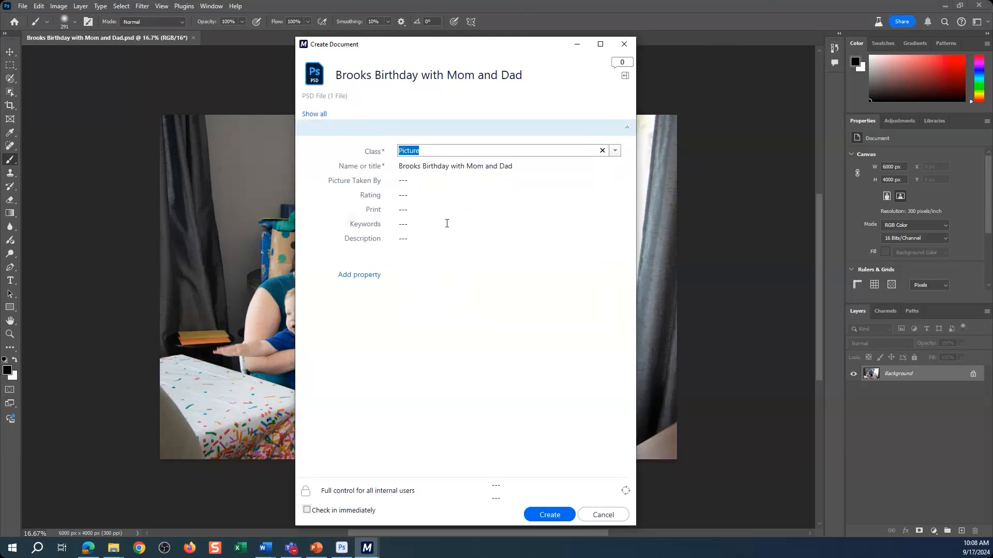
{"action": "left_click", "coordinate": [441, 177]}
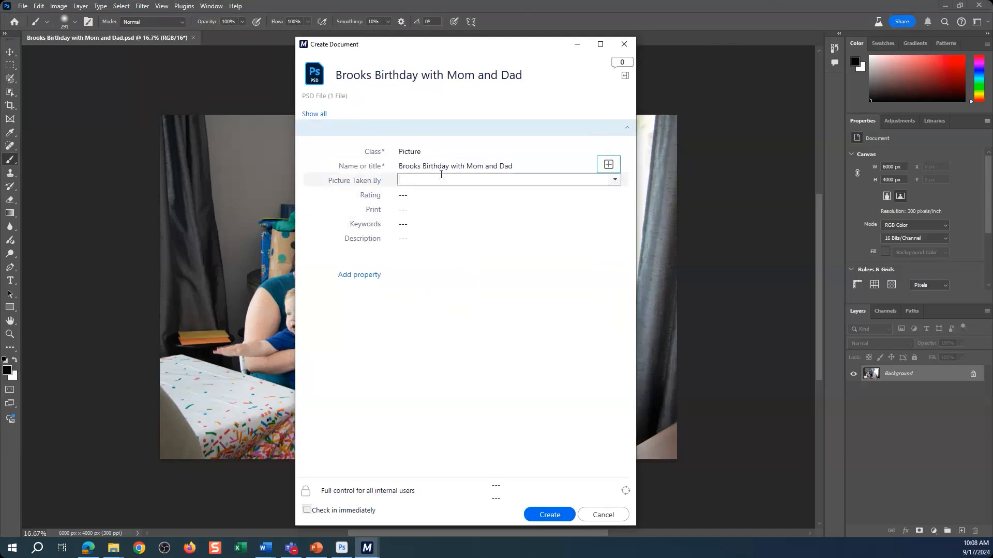
{"action": "type", "text": "d"}
{"action": "left_click", "coordinate": [439, 193]}
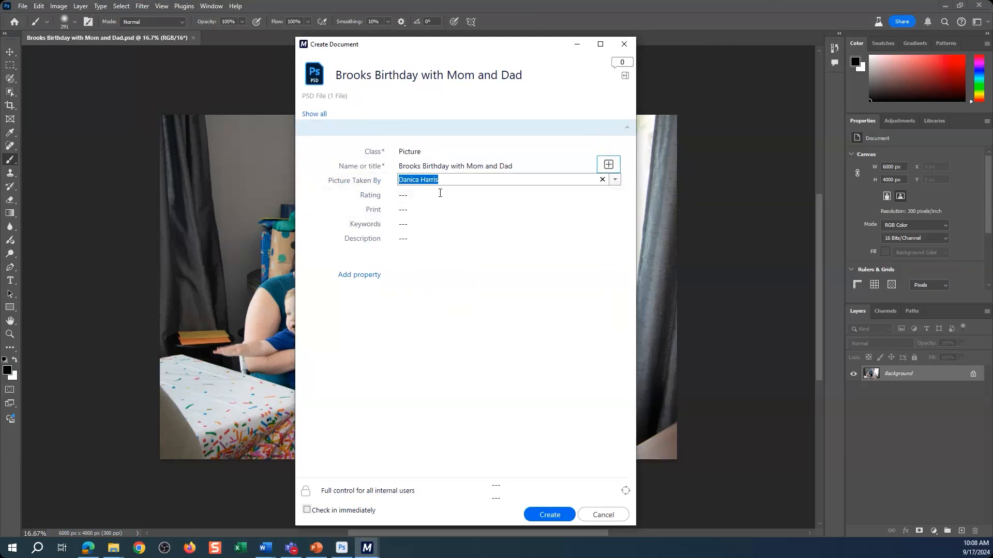
- Give the picture a rating of 10 and set Print to No
{"action": "left_click", "coordinate": [423, 197]}
{"action": "type", "text": "10"}
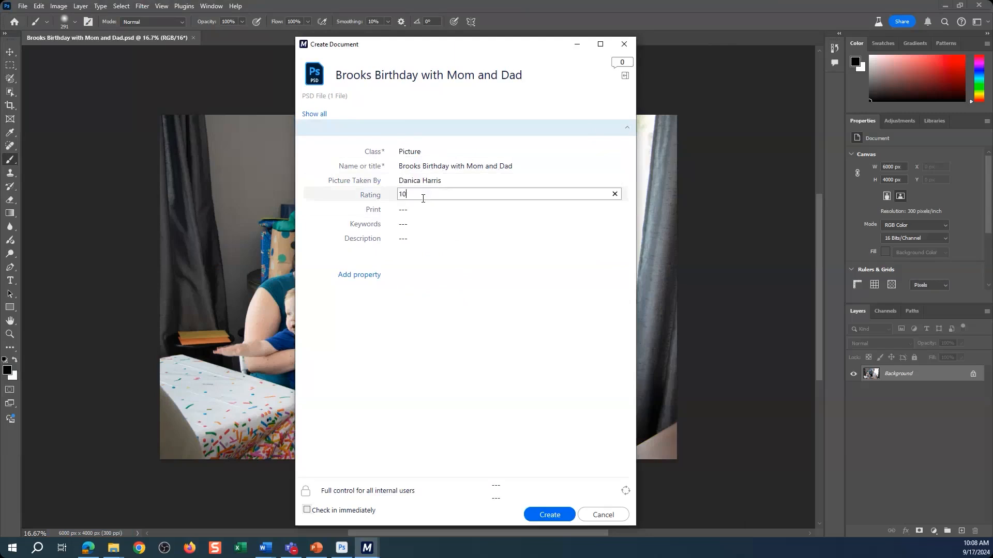
{"action": "left_click", "coordinate": [417, 209]}
{"action": "type", "text": "n"}
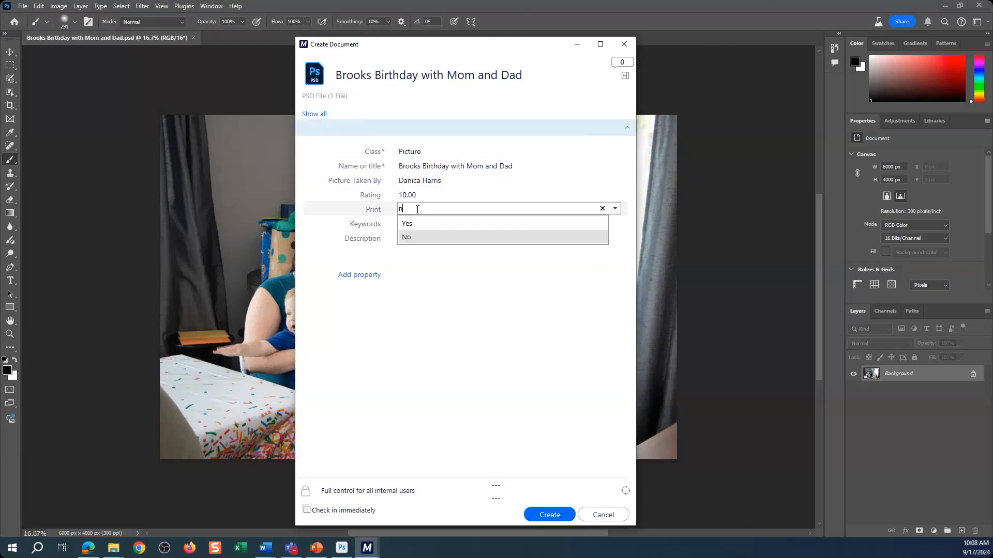
{"action": "key", "text": "Return"}
- Enter the child's name with "Birthday First Mom Dad" as keywords and with "first birthday with Mom and Dad" as description, and create the document
{"action": "left_click", "coordinate": [422, 224]}
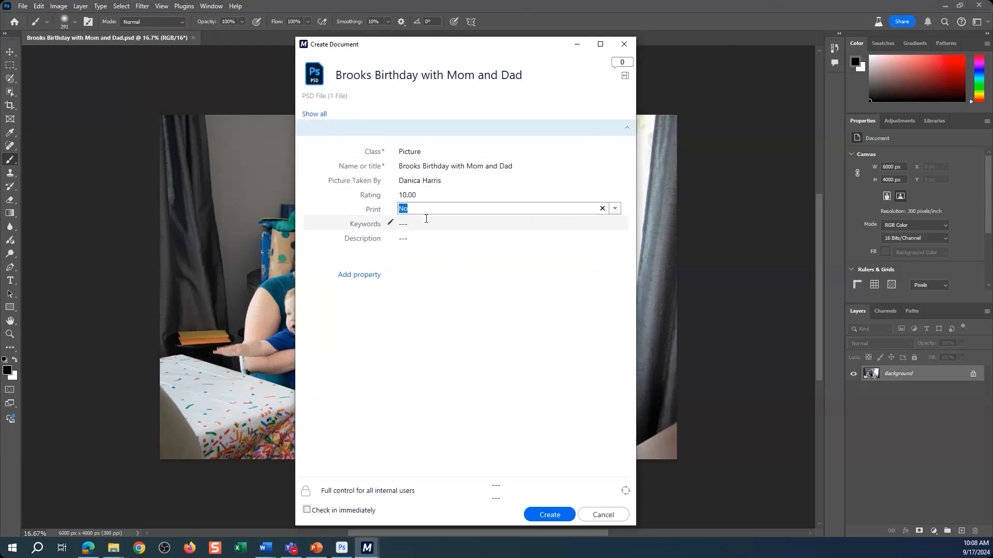
{"action": "type", "text": "Brooks Birt"}
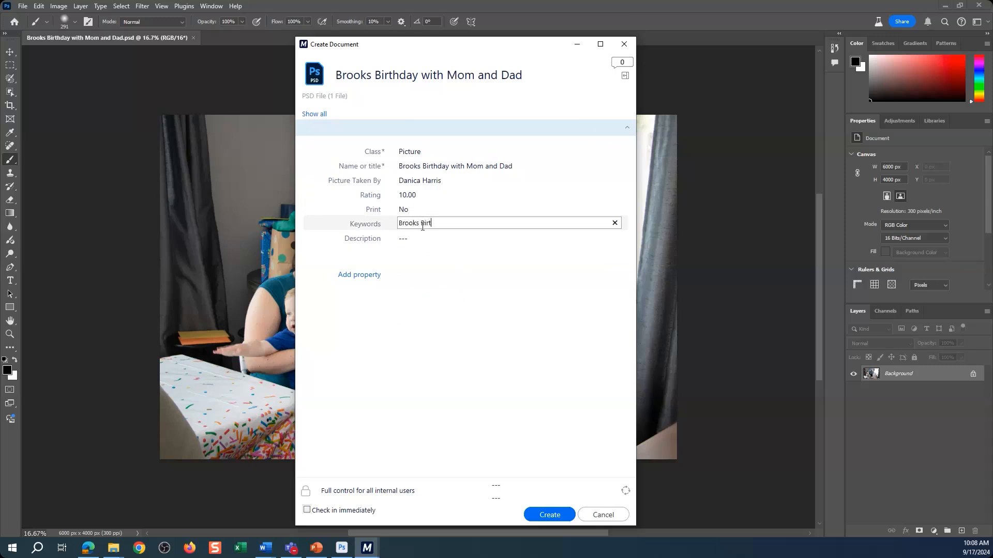
{"action": "type", "text": "hday First Mom Dad"}
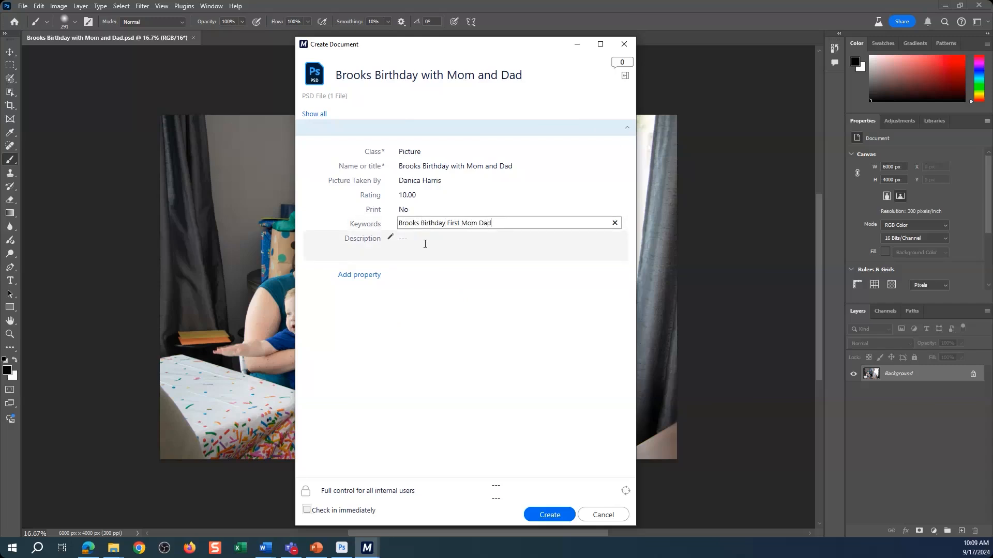
{"action": "left_click", "coordinate": [425, 239]}
{"action": "type", "text": "Brooks first b"}
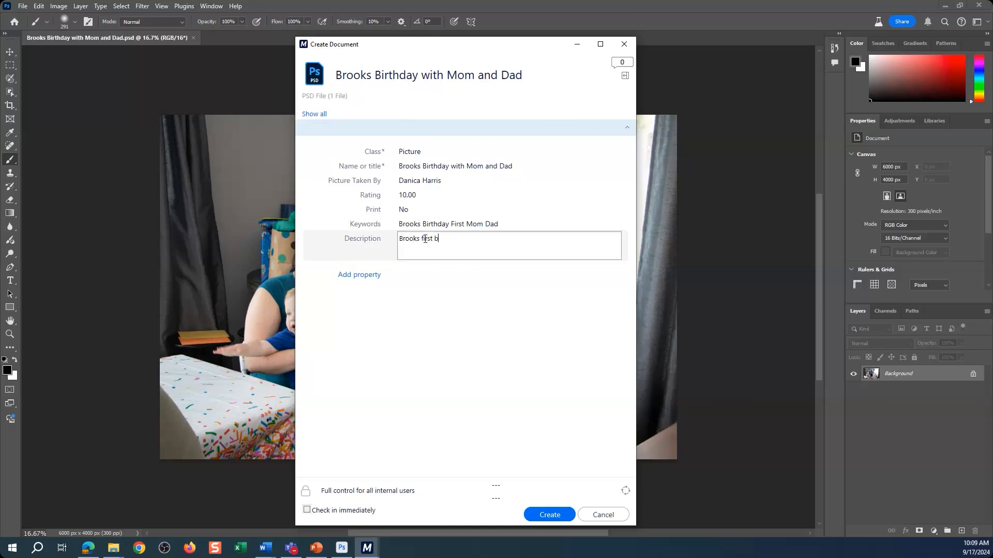
{"action": "type", "text": "irthday with Mom and Dad"}
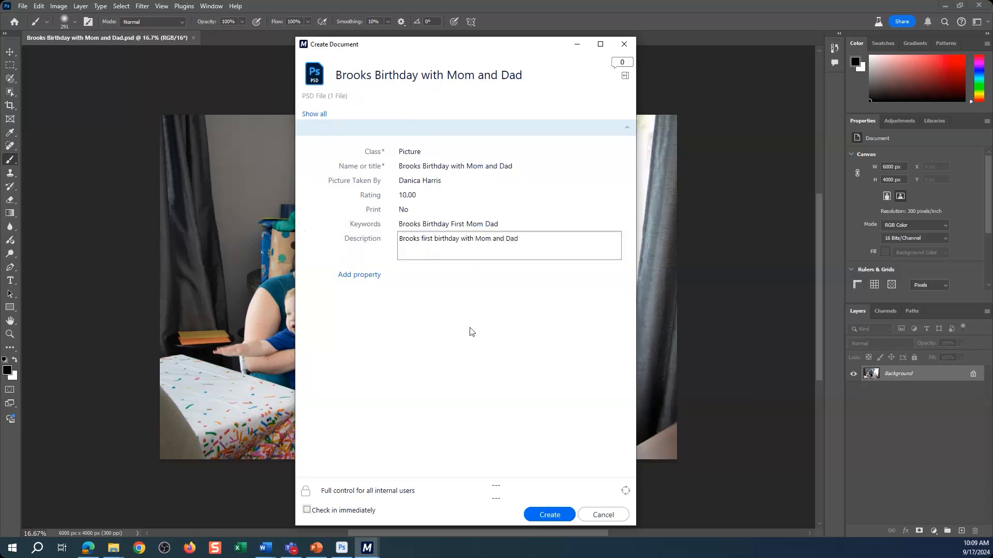
{"action": "left_click", "coordinate": [549, 515]}
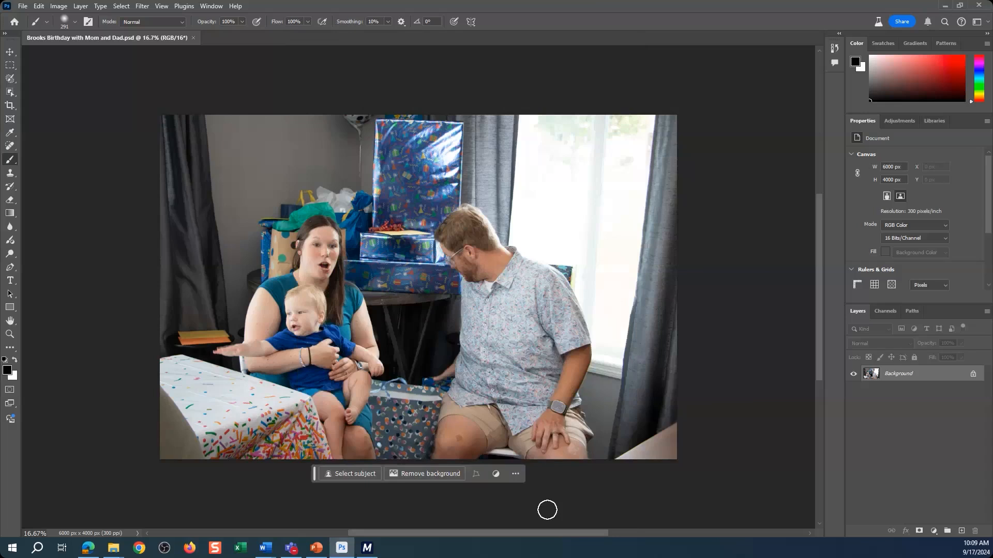
- Paint a vertical black brush stroke over the curtain beside the window, and remove the picture's background
{"action": "left_click_drag", "start_coordinate": [643, 171], "coordinate": [642, 282]}
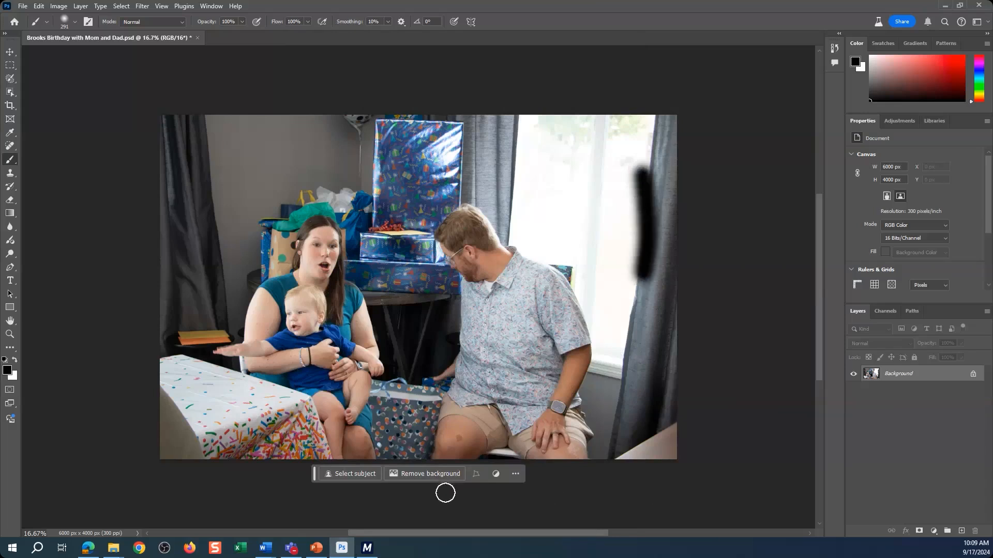
{"action": "left_click", "coordinate": [425, 479]}
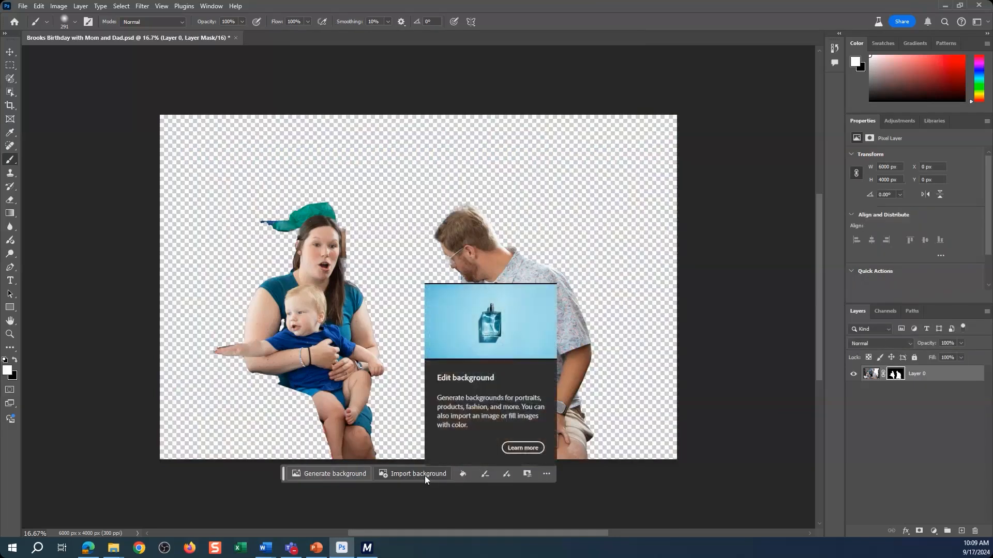
- Save the edited picture over the changed disk copy, keeping Maximize Compatibility enabled
{"action": "left_click", "coordinate": [24, 8]}
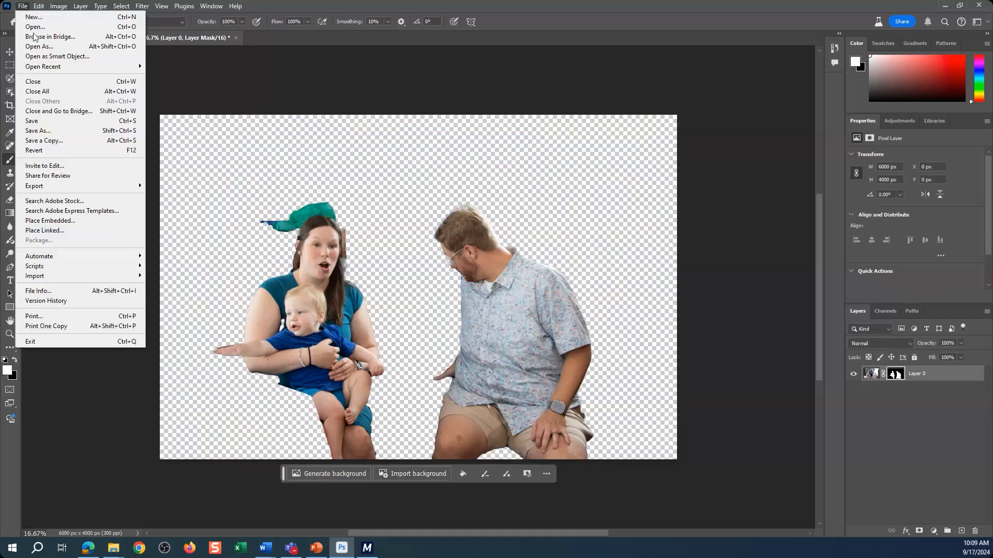
{"action": "left_click", "coordinate": [37, 122]}
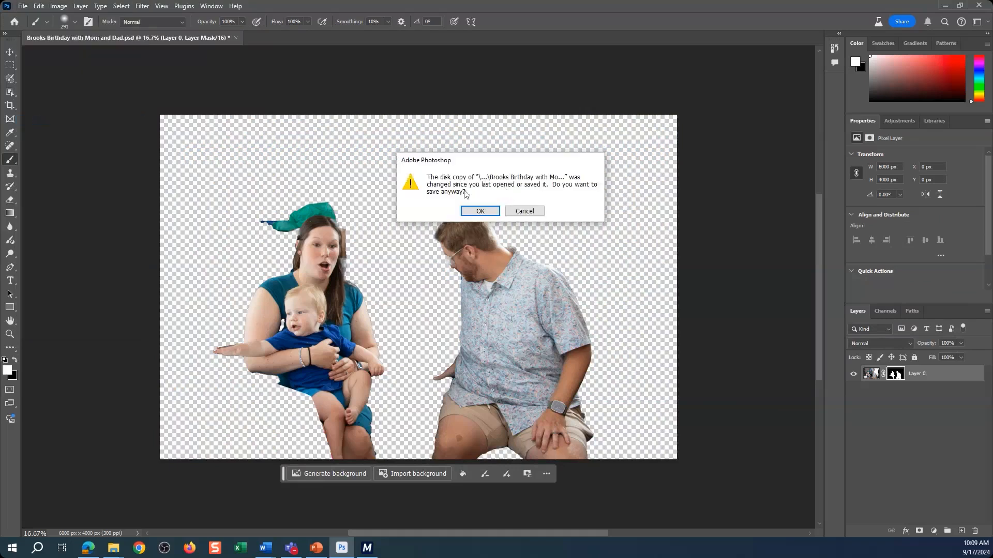
{"action": "left_click", "coordinate": [484, 211]}
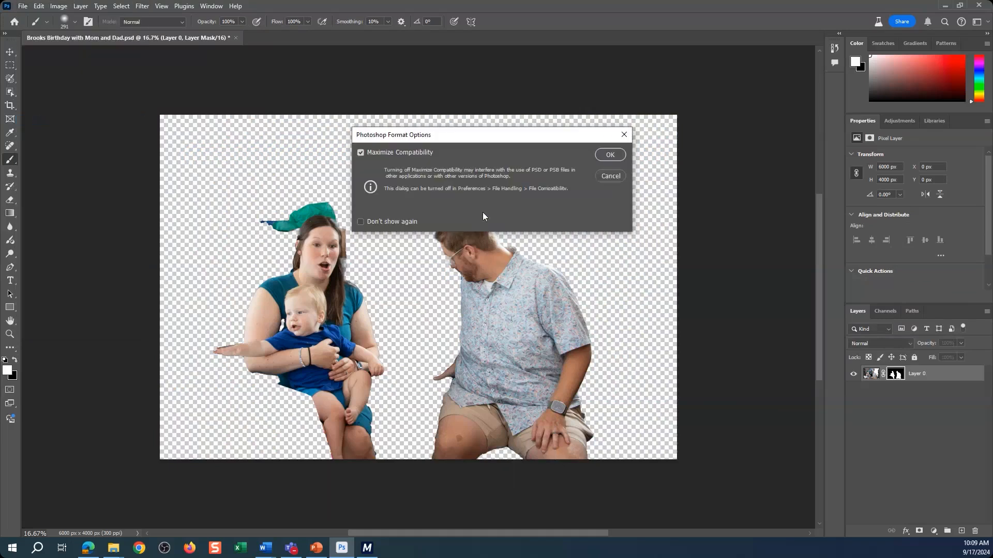
{"action": "left_click", "coordinate": [610, 155]}
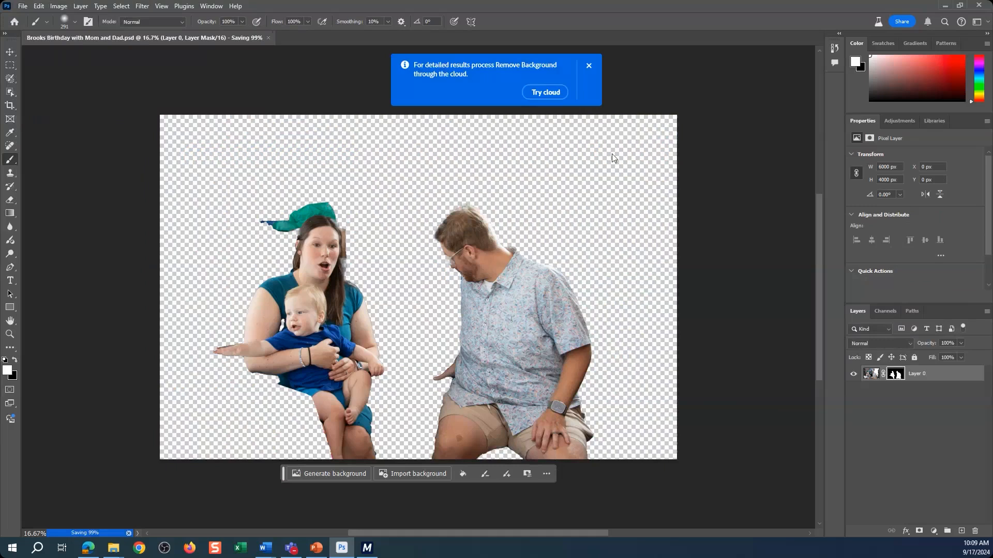
- Close the edited picture and accept that it closes once saving has completed
{"action": "left_click", "coordinate": [24, 7]}
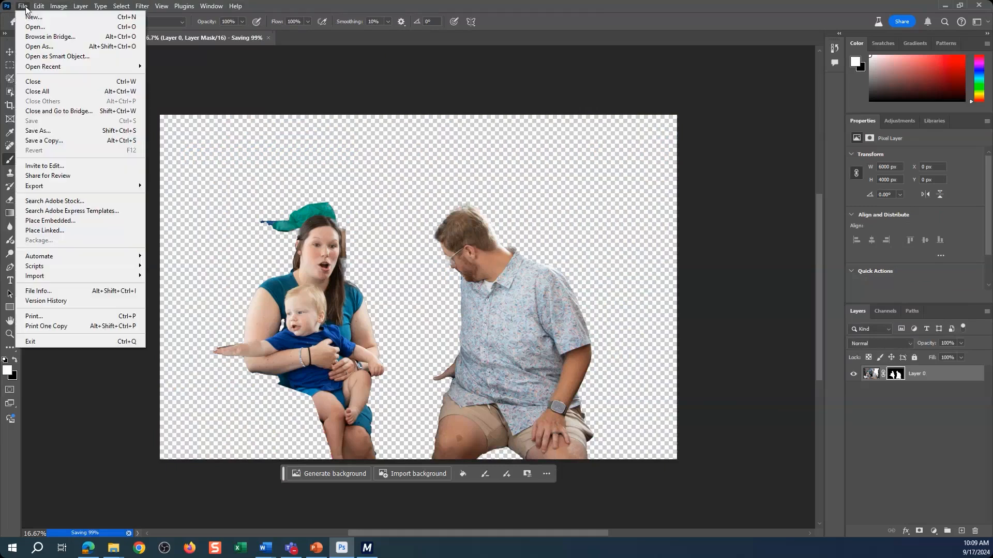
{"action": "left_click", "coordinate": [39, 82]}
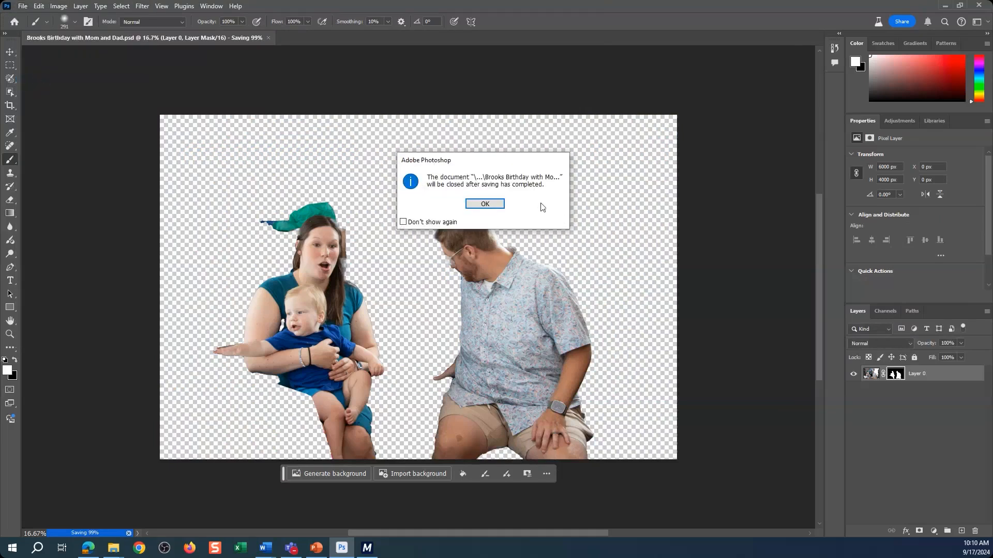
{"action": "left_click", "coordinate": [484, 204]}
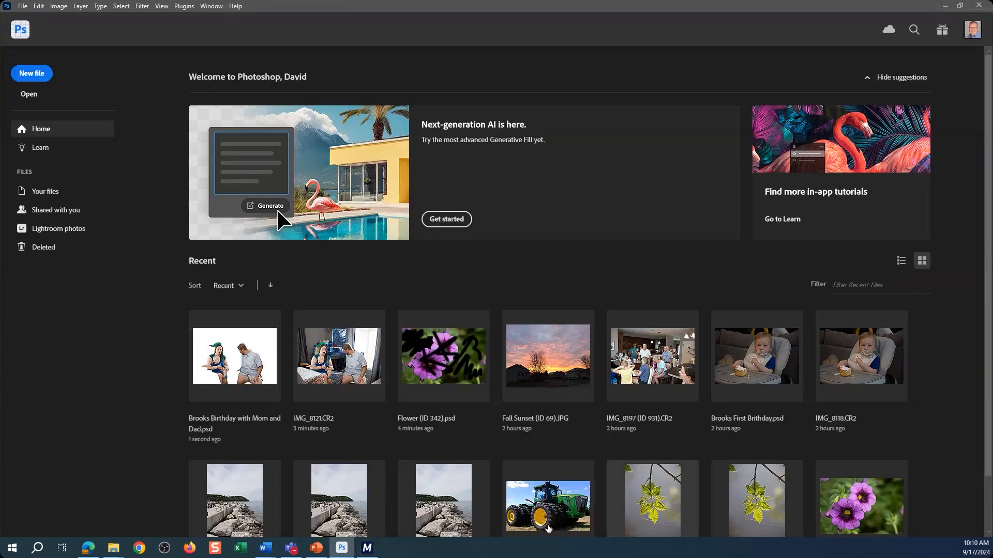
- Switch to M-Files, check in the birthday PSD from the checked-out documents, and return to the vault's home view
{"action": "left_click", "coordinate": [372, 553]}
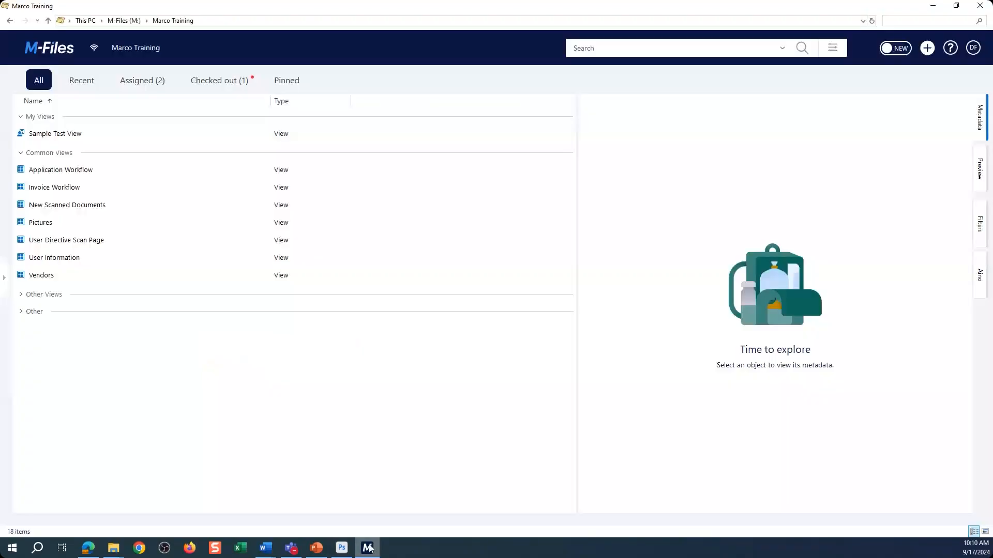
{"action": "left_click", "coordinate": [219, 83]}
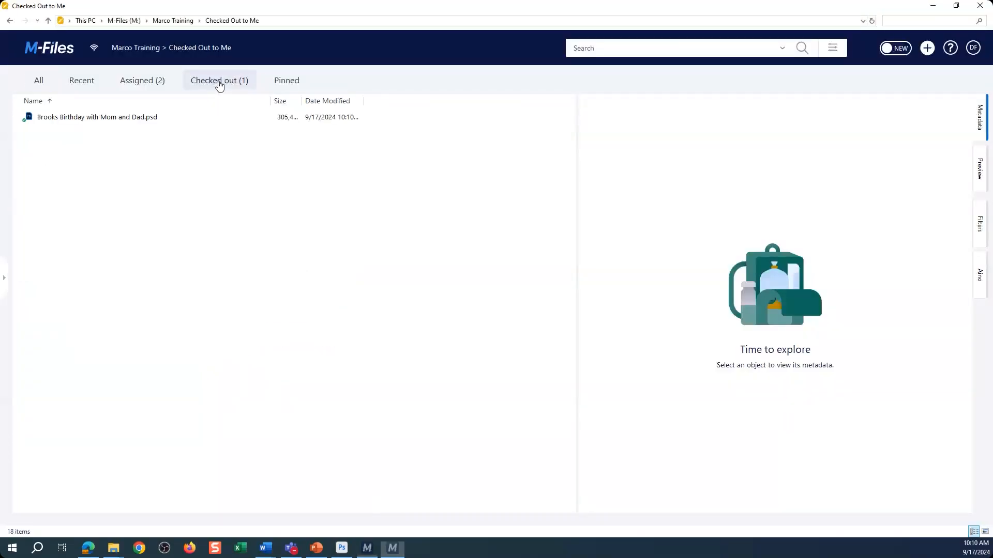
{"action": "right_click", "coordinate": [66, 120]}
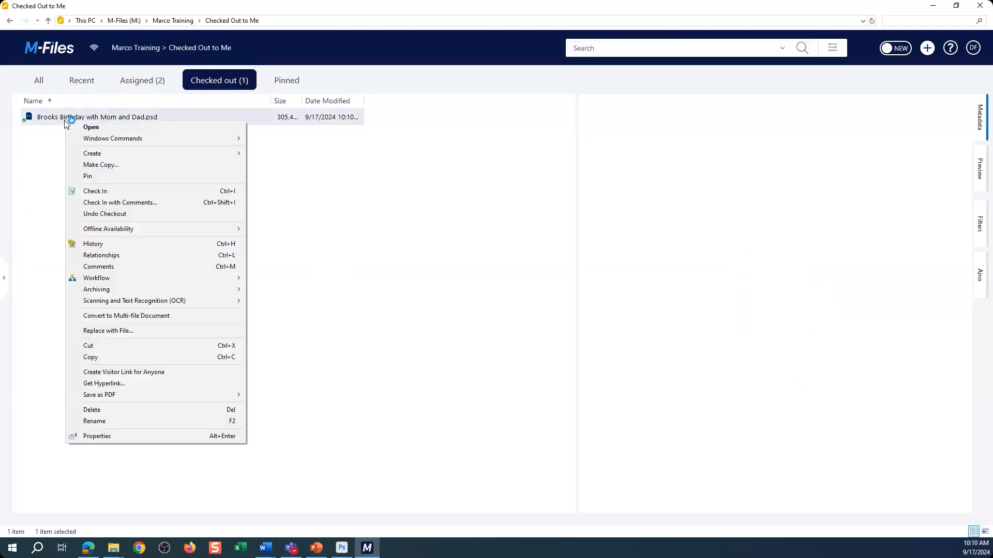
{"action": "left_click", "coordinate": [110, 192]}
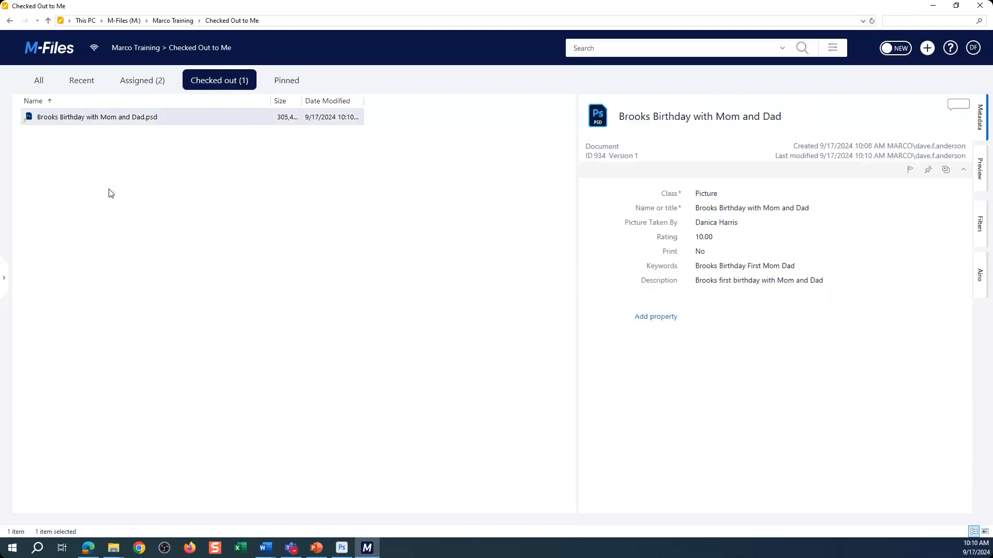
{"action": "left_click", "coordinate": [45, 49]}
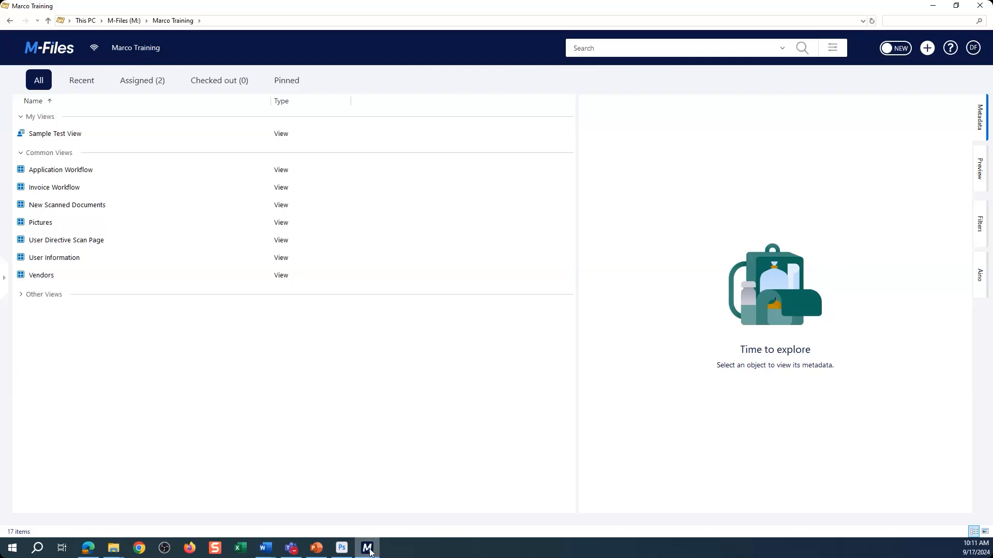
- Switch to Photoshop and browse to the Marco Training vault on the M-Files (M:) drive for a file to open
{"action": "left_click", "coordinate": [343, 551]}
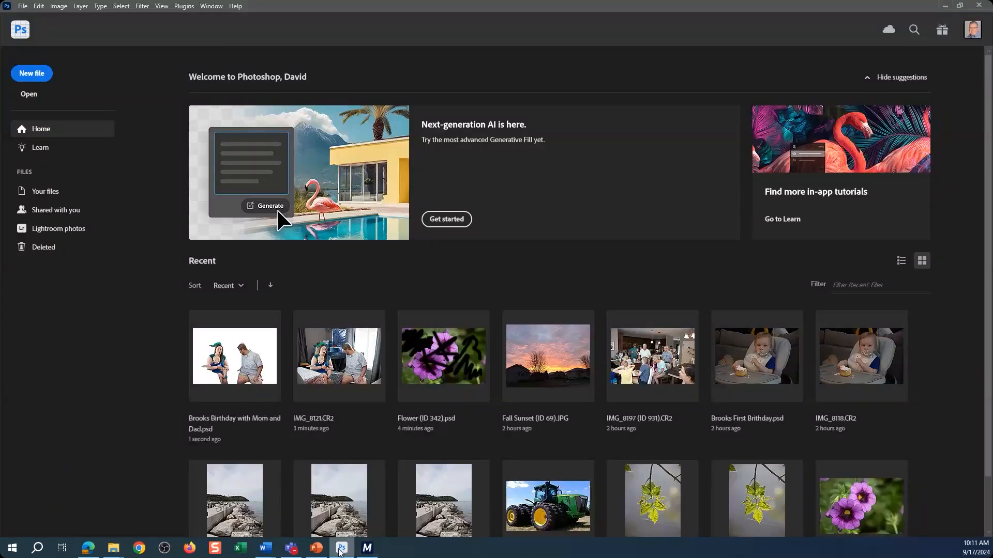
{"action": "left_click", "coordinate": [30, 95]}
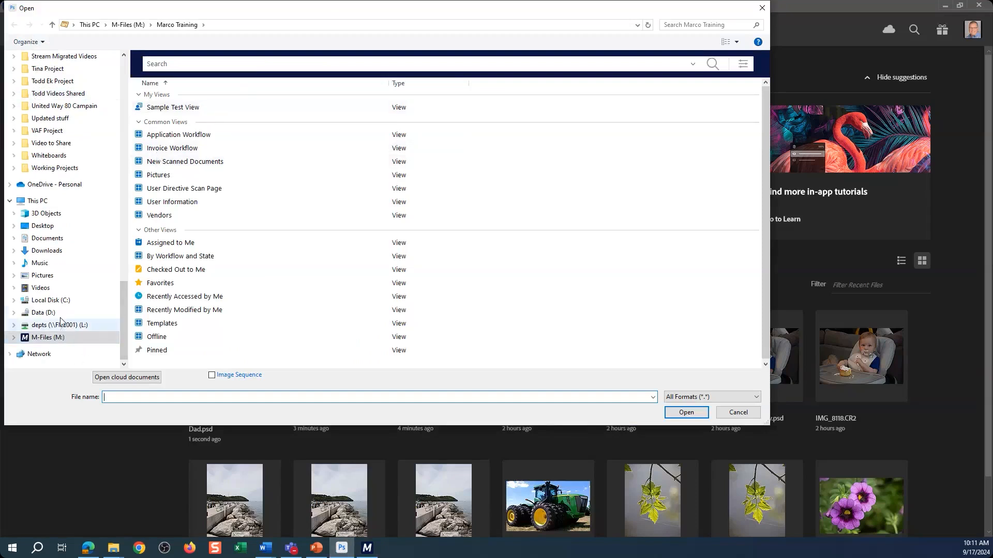
{"action": "left_click", "coordinate": [60, 338]}
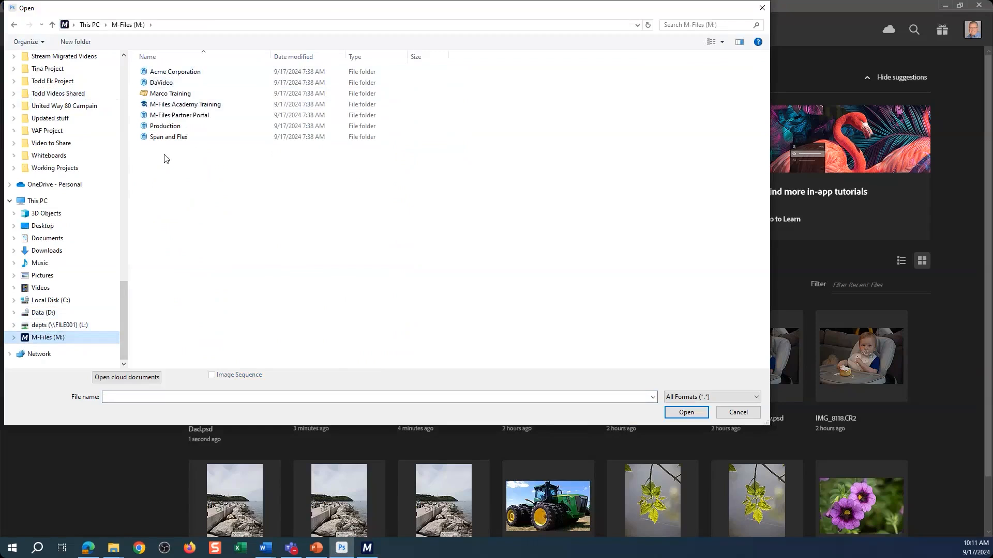
{"action": "double_click", "coordinate": [175, 94]}
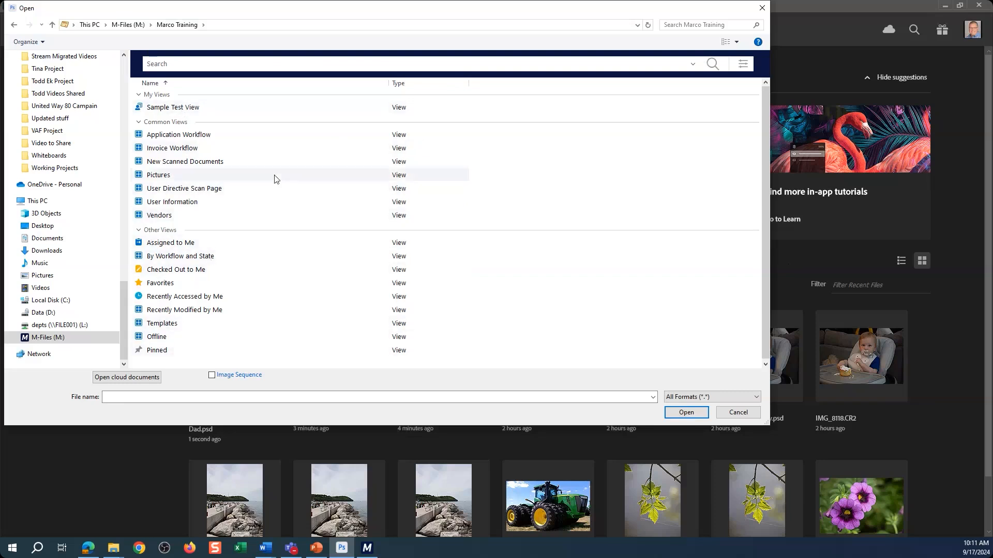
- Search the vault for the child's name and open the first-birthday PSD from the results
{"action": "left_click", "coordinate": [291, 65]}
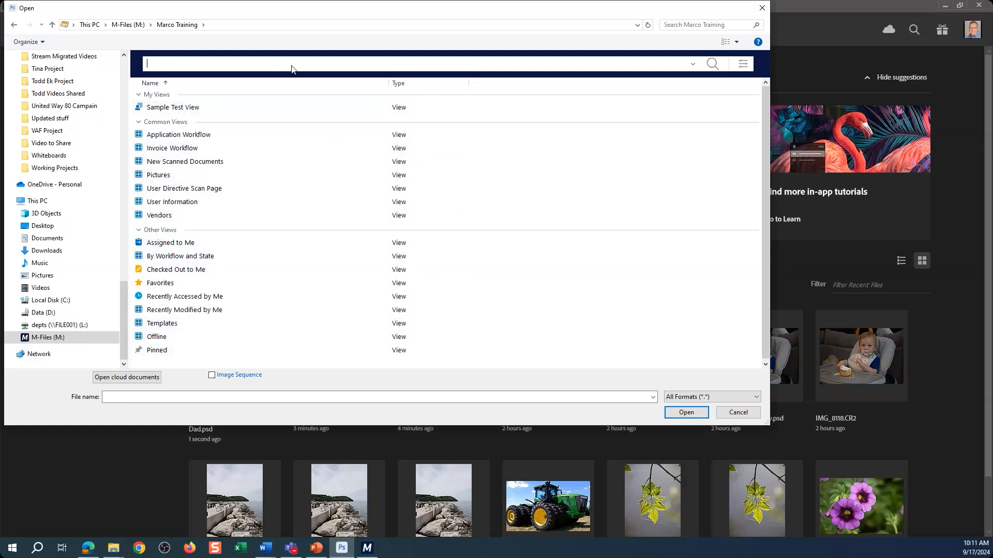
{"action": "type", "text": "brooks"}
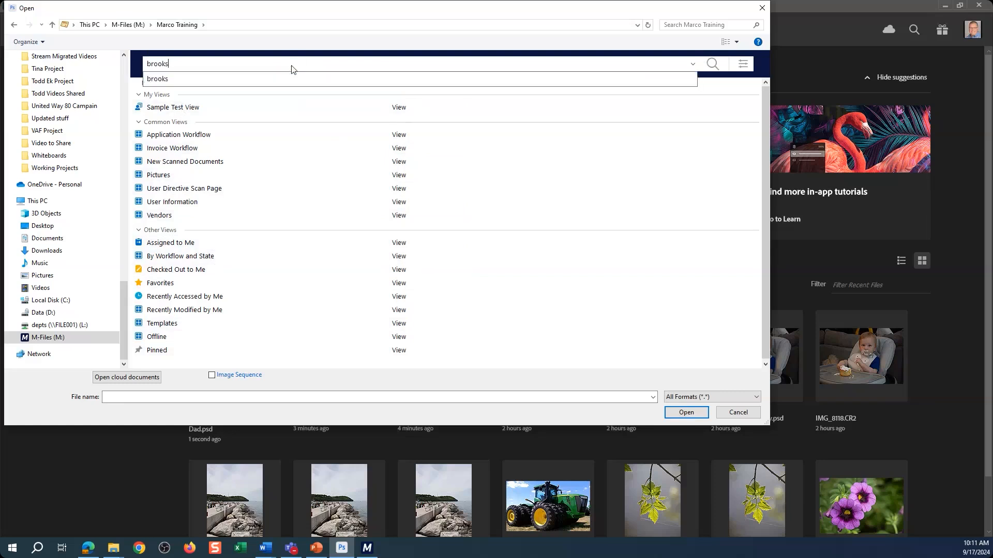
{"action": "key", "text": "Return"}
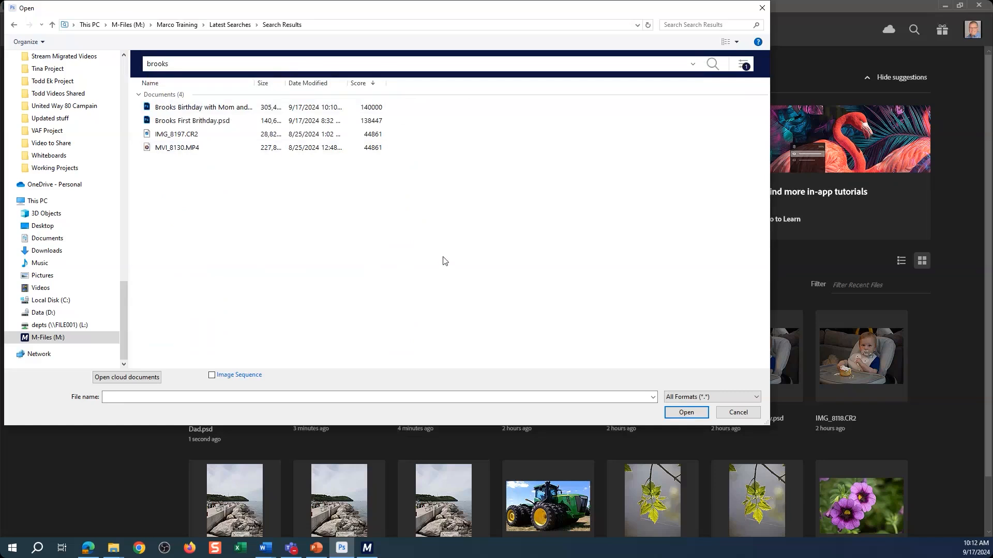
{"action": "left_click", "coordinate": [187, 122]}
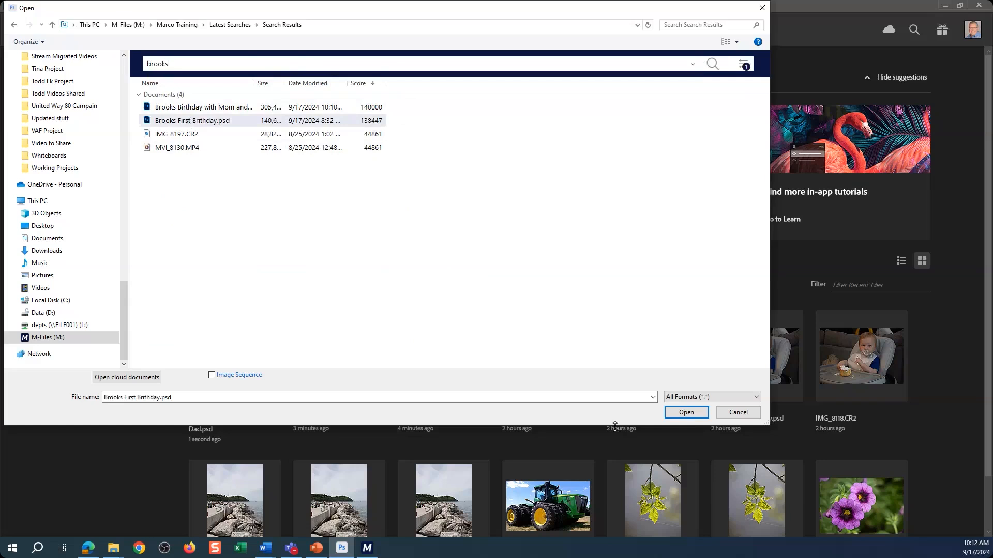
{"action": "left_click", "coordinate": [687, 413]}
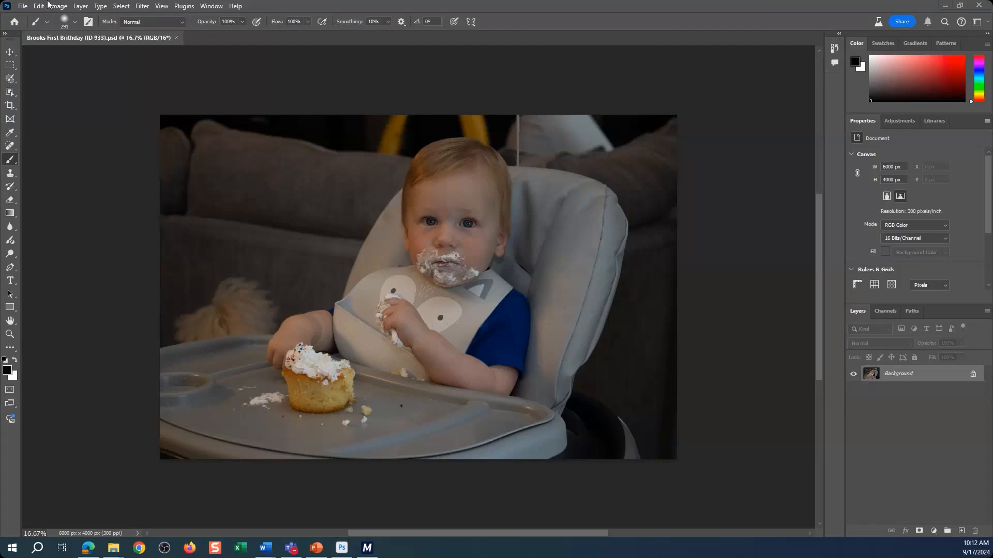
- Close the first-birthday picture and switch to the Marco Training vault in M-Files
{"action": "left_click", "coordinate": [23, 7]}
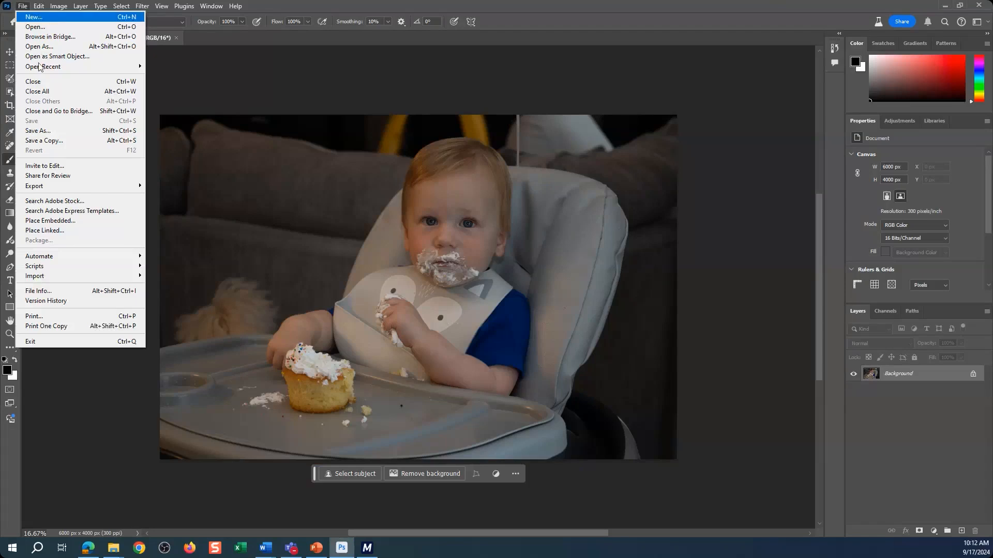
{"action": "left_click", "coordinate": [40, 82]}
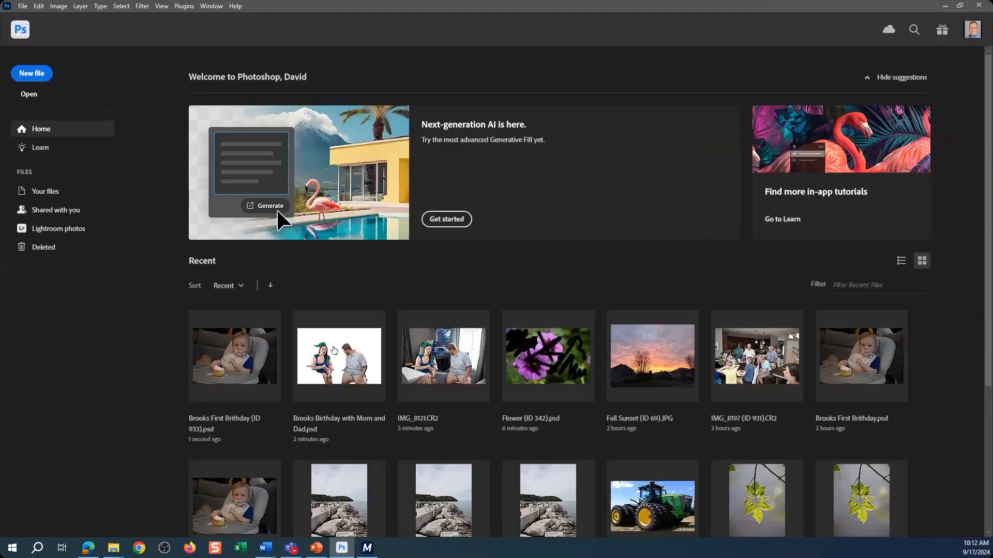
{"action": "left_click", "coordinate": [369, 553]}
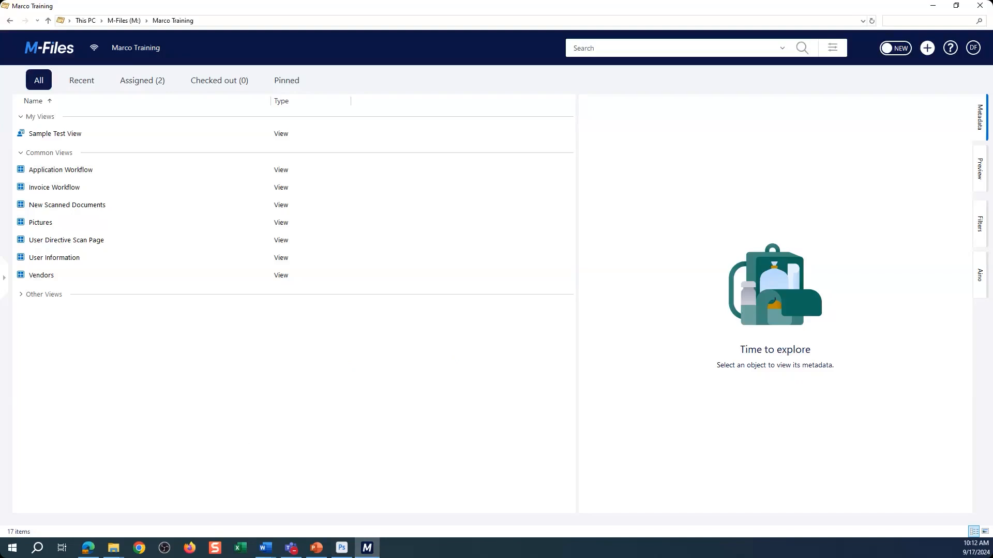
- Show the Question and Answer slide in PowerPoint, and return to M-Files
{"action": "left_click", "coordinate": [317, 547]}
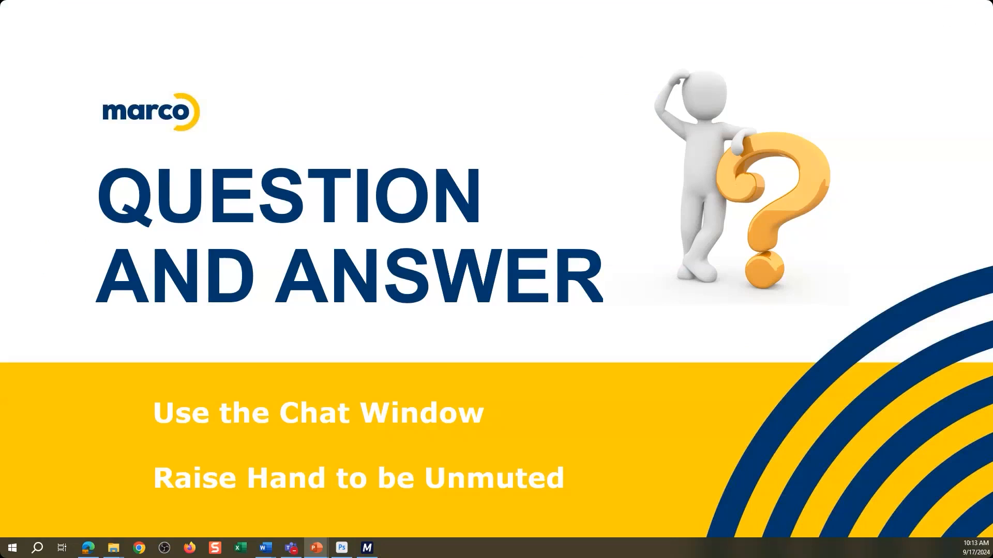
{"action": "key", "text": "alt+Tab"}
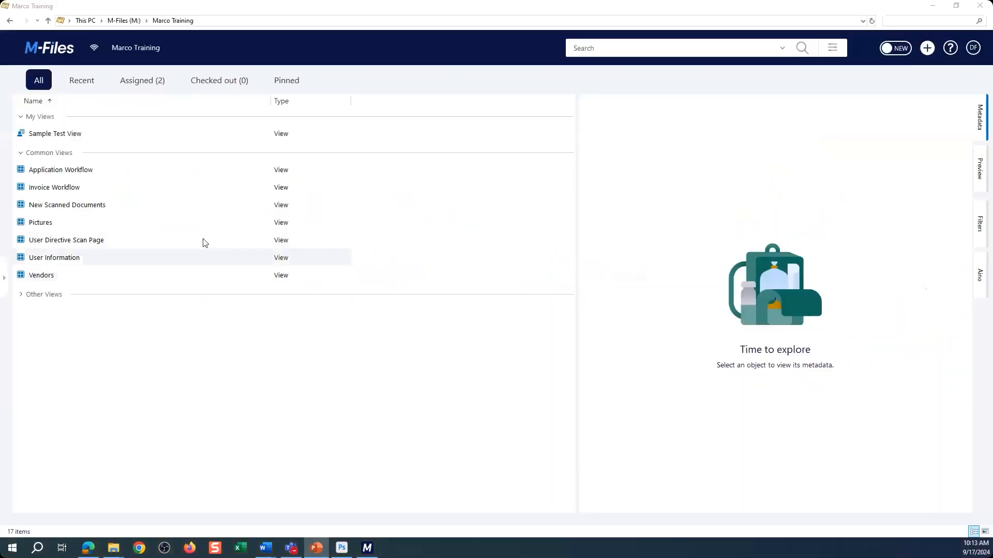
- Review the Pictures view, the checked-out documents and the account menu options, ending on the vault's home view
{"action": "left_click", "coordinate": [50, 223]}
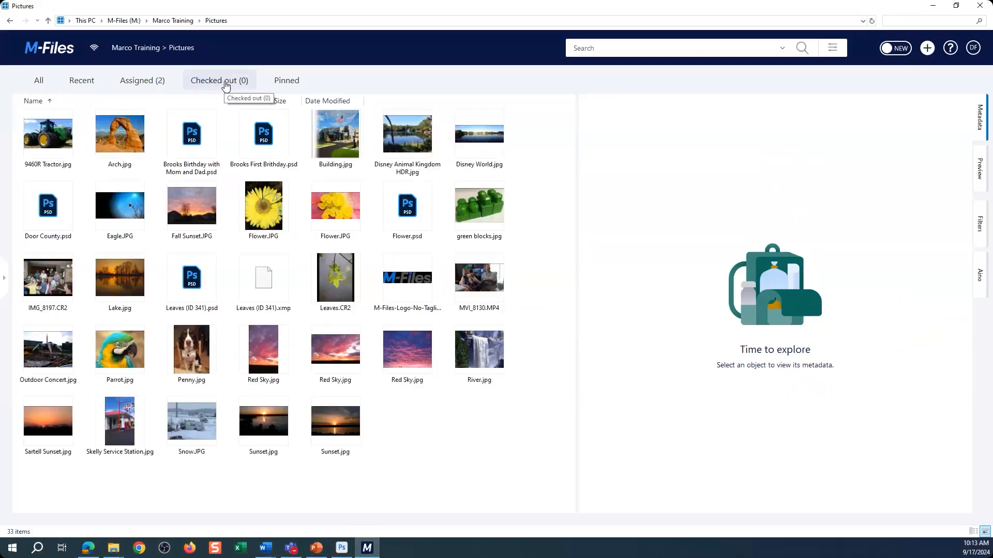
{"action": "left_click", "coordinate": [224, 84]}
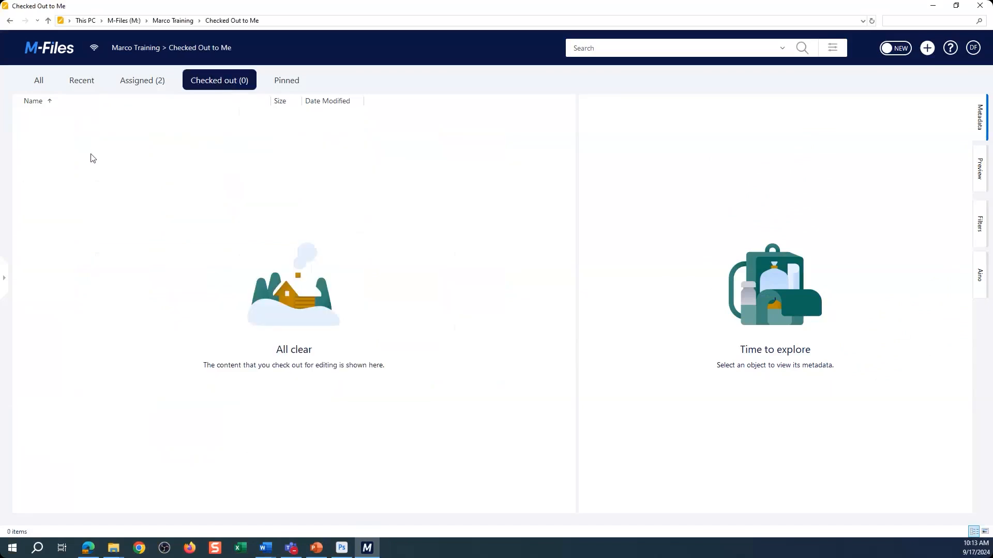
{"action": "left_click", "coordinate": [974, 49]}
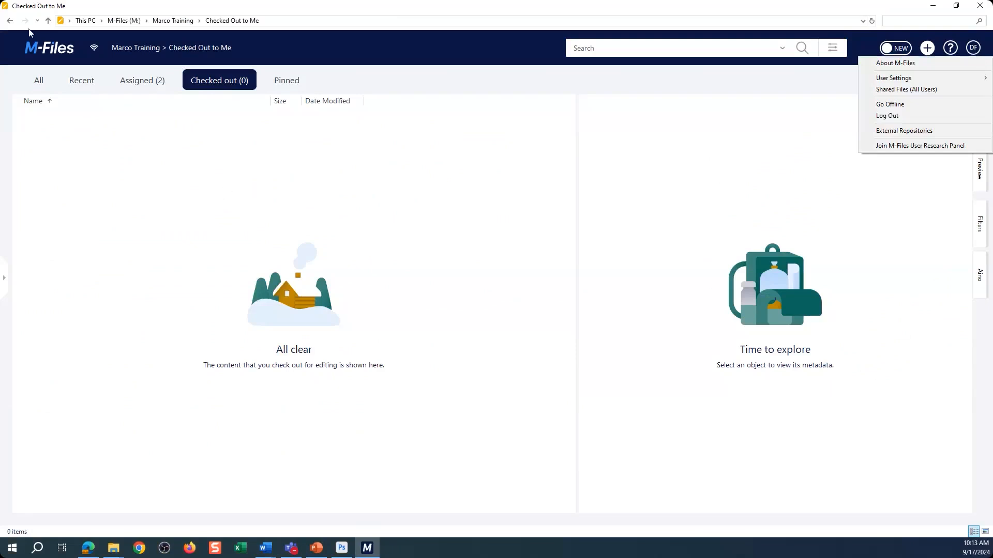
{"action": "left_click", "coordinate": [40, 82]}
{"action": "left_click", "coordinate": [40, 83]}
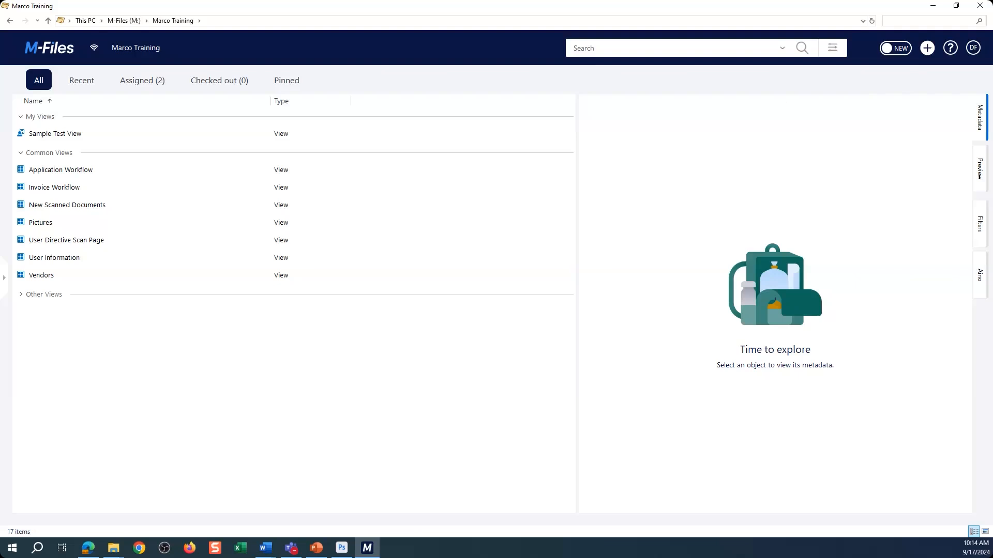
- Switch to the PowerPoint slide show and advance from the Question and Answer slide to the closing slide
{"action": "key", "text": "alt+Tab"}
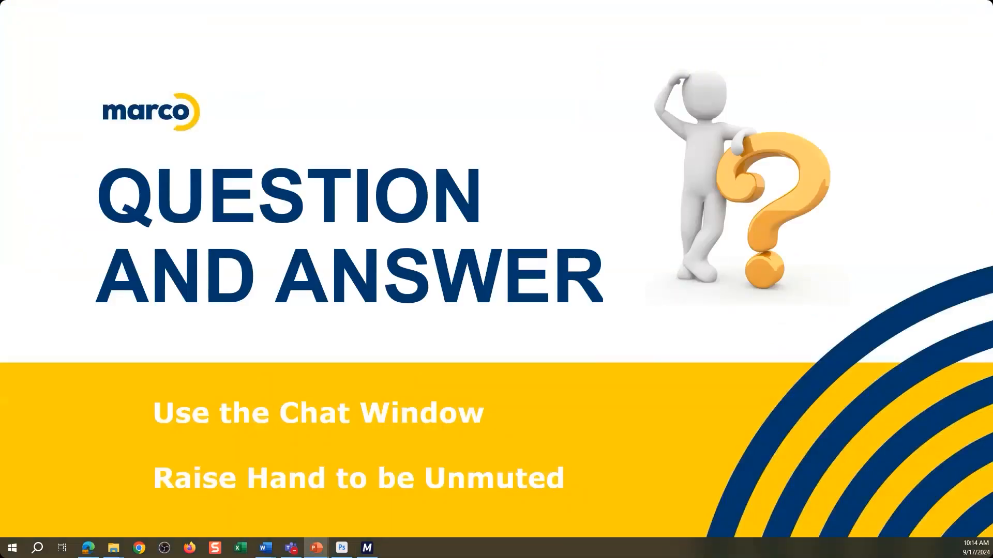
{"action": "key", "text": "Right"}
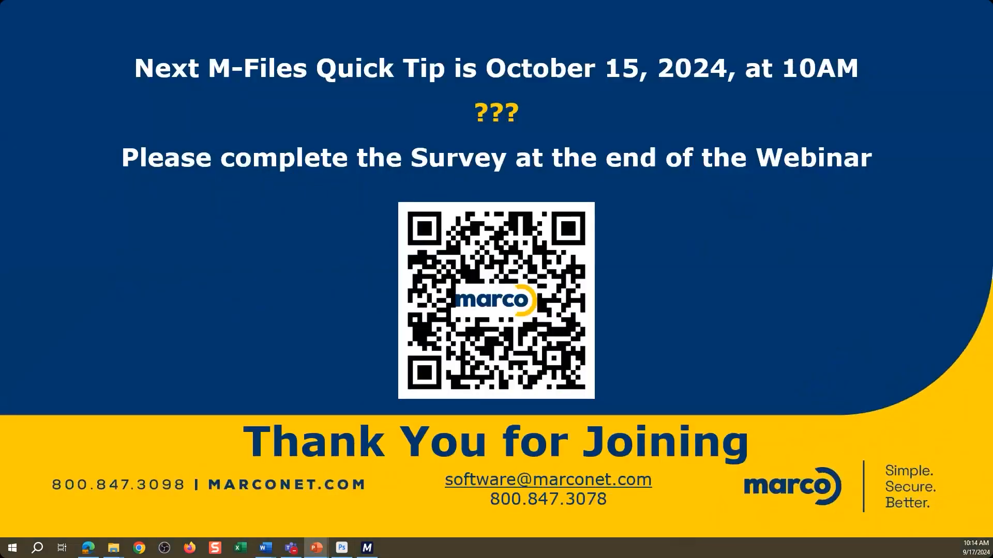